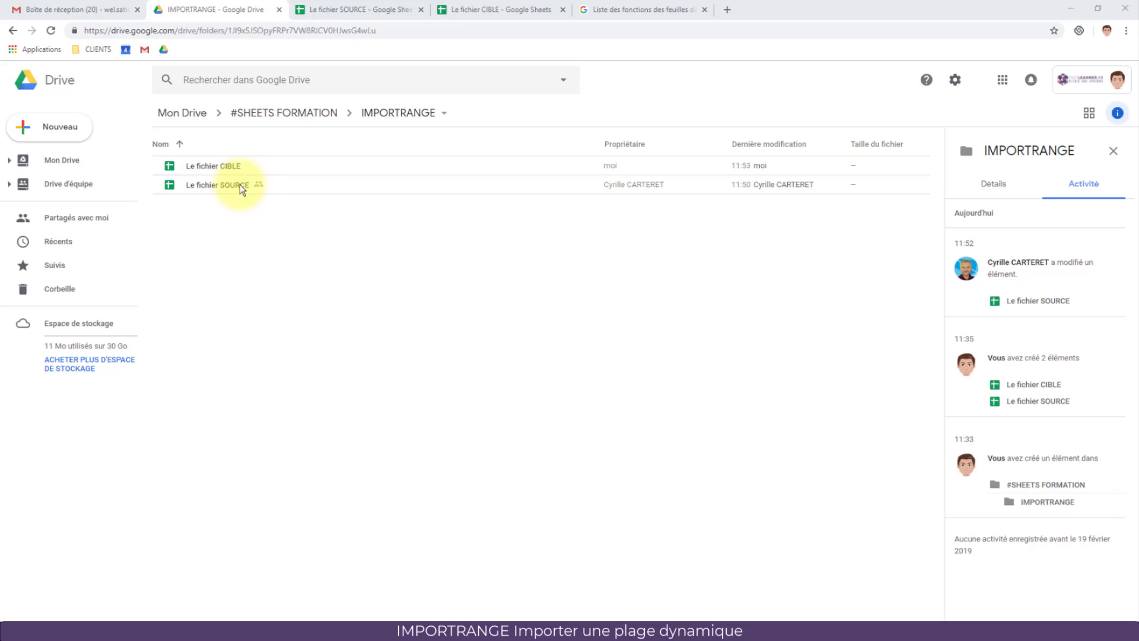
{"action": "left_click", "coordinate": [364, 9]}
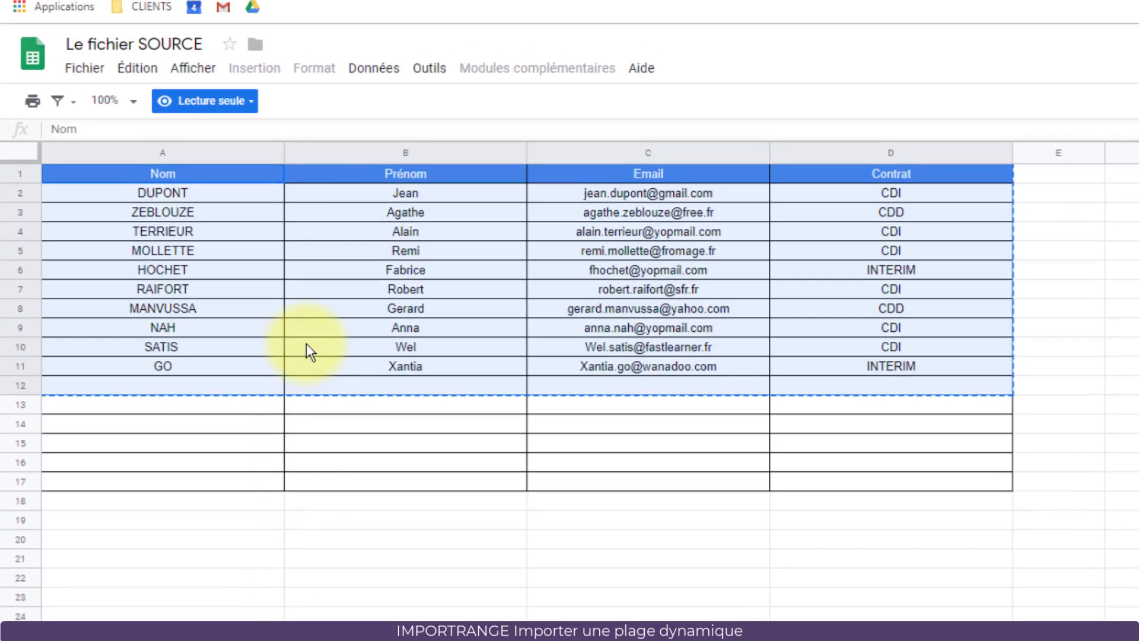
{"action": "left_click", "coordinate": [246, 238]}
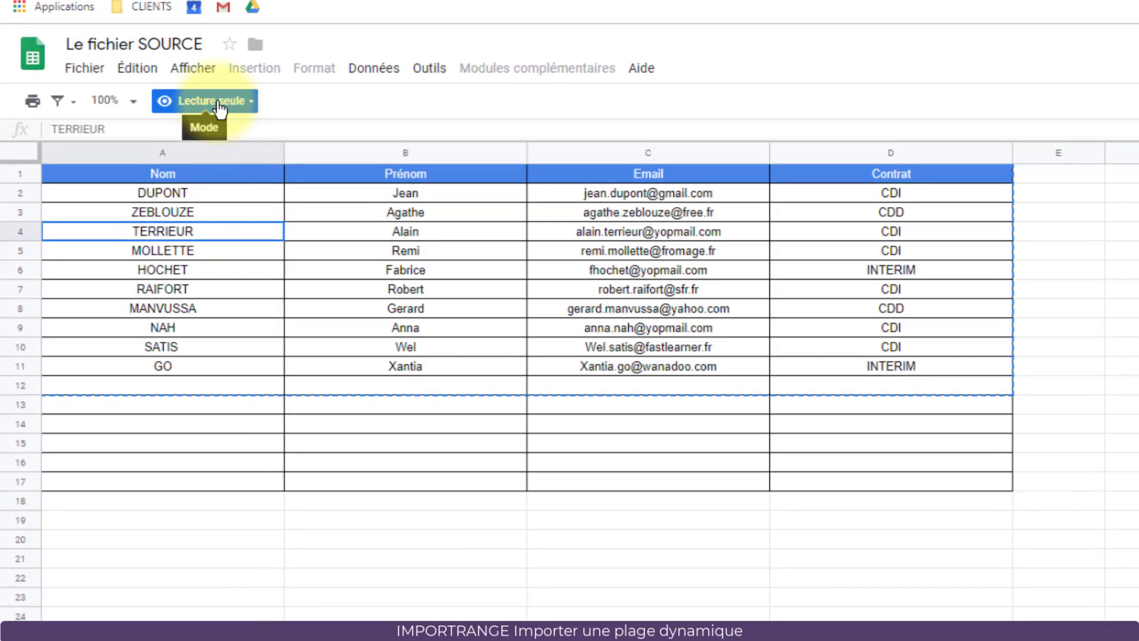
{"action": "left_click", "coordinate": [372, 270]}
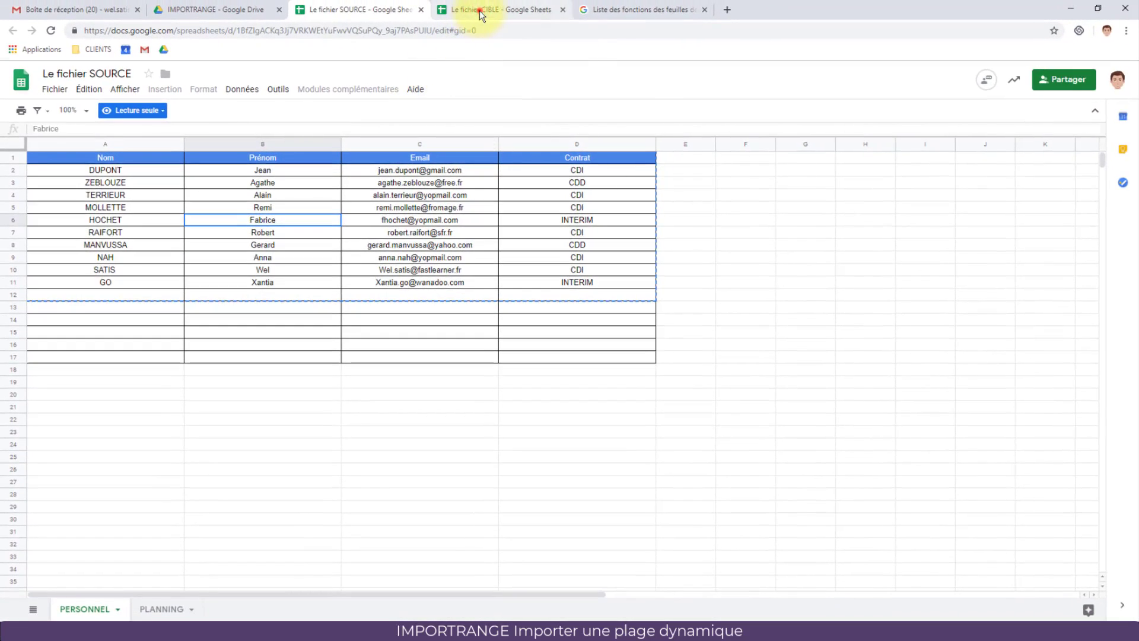
Step: Compare the empty CIBLE sheet with SOURCE's first names Remi to Anna, ending on CIBLE
{"action": "left_click", "coordinate": [479, 9]}
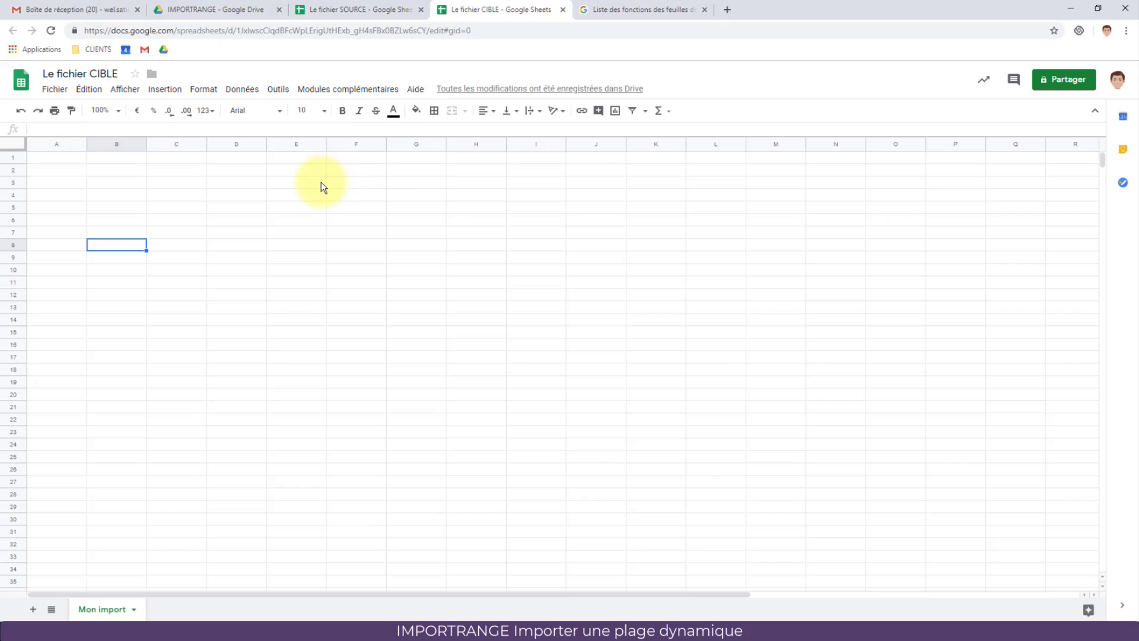
{"action": "left_click", "coordinate": [355, 9]}
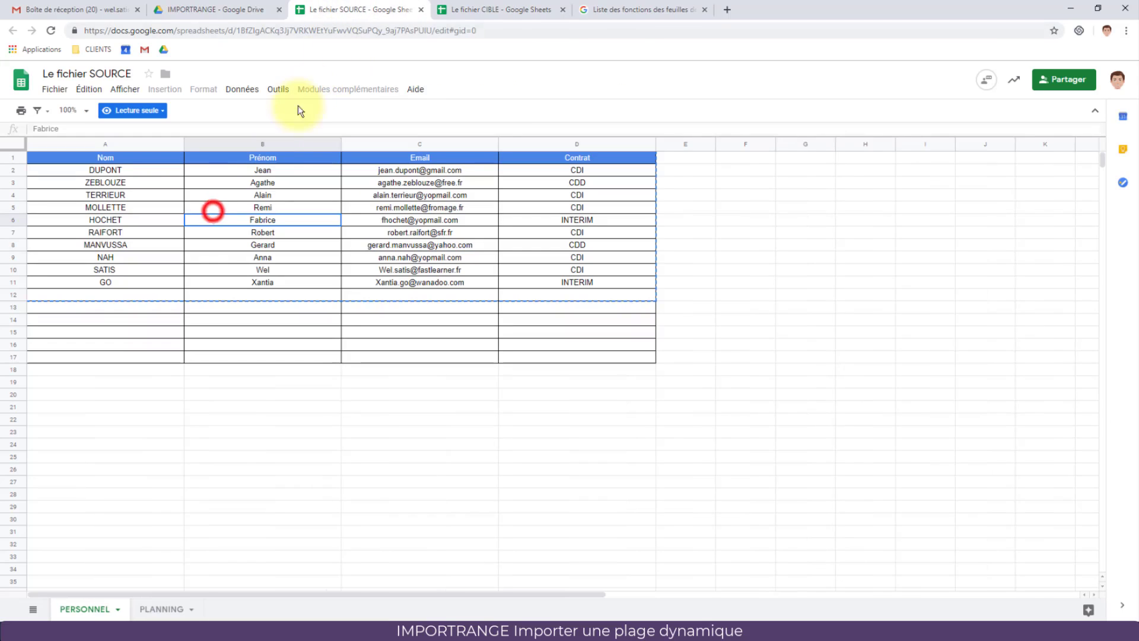
{"action": "left_click_drag", "start_coordinate": [216, 208], "coordinate": [335, 258]}
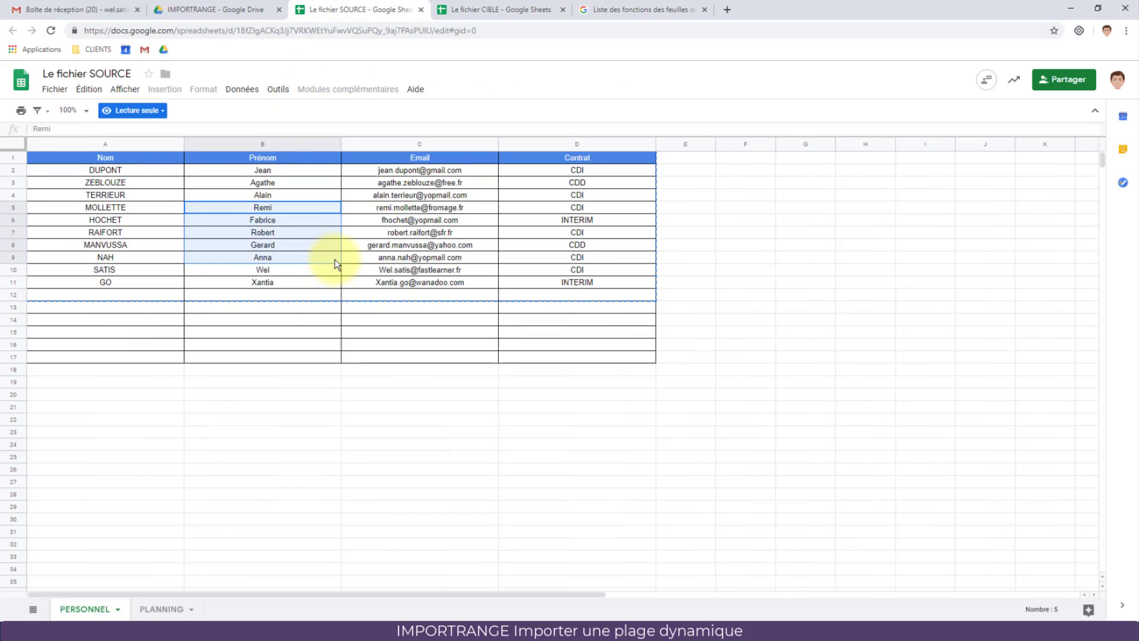
{"action": "left_click", "coordinate": [471, 9]}
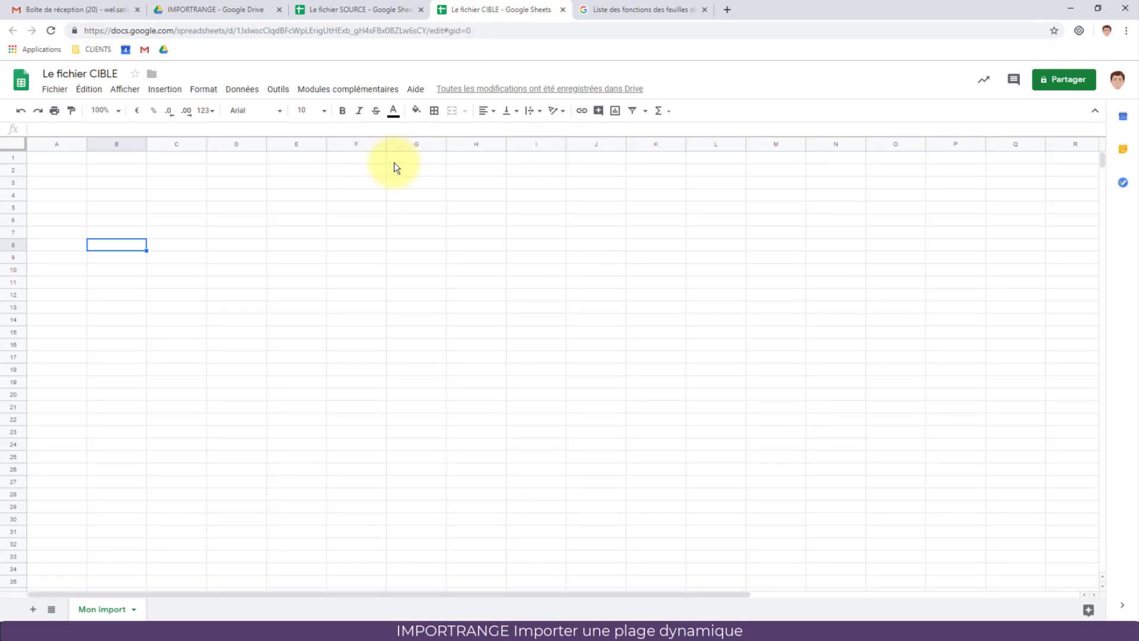
Step: Insert IMPORTRANGE from the Web functions into CIBLE's B8, review its help, then return to SOURCE
{"action": "left_click", "coordinate": [660, 112]}
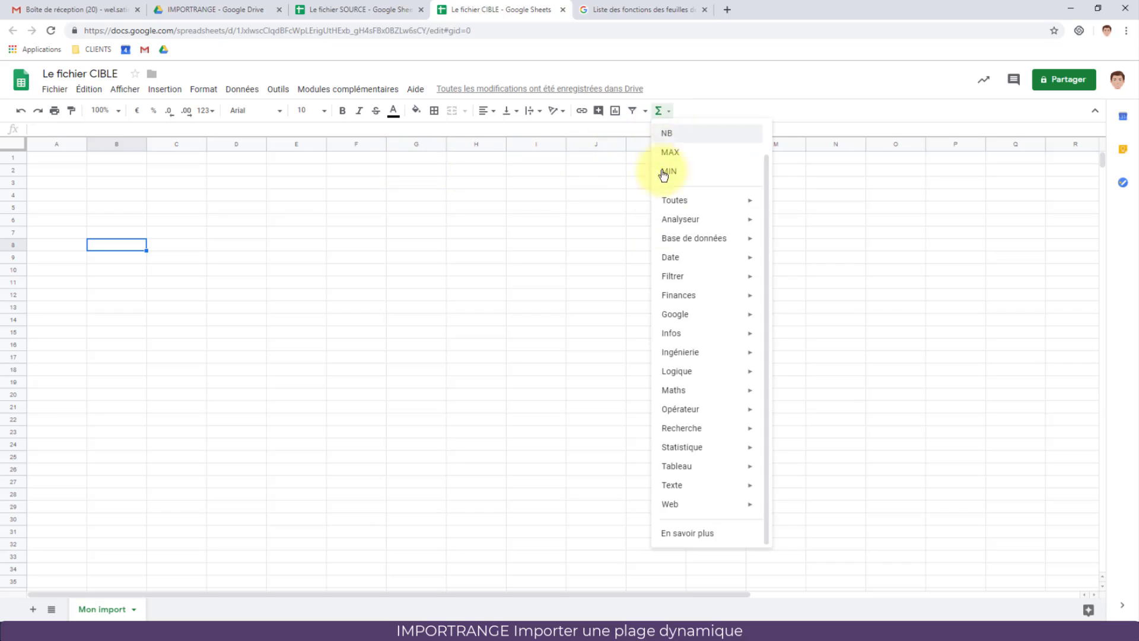
{"action": "left_click", "coordinate": [682, 508]}
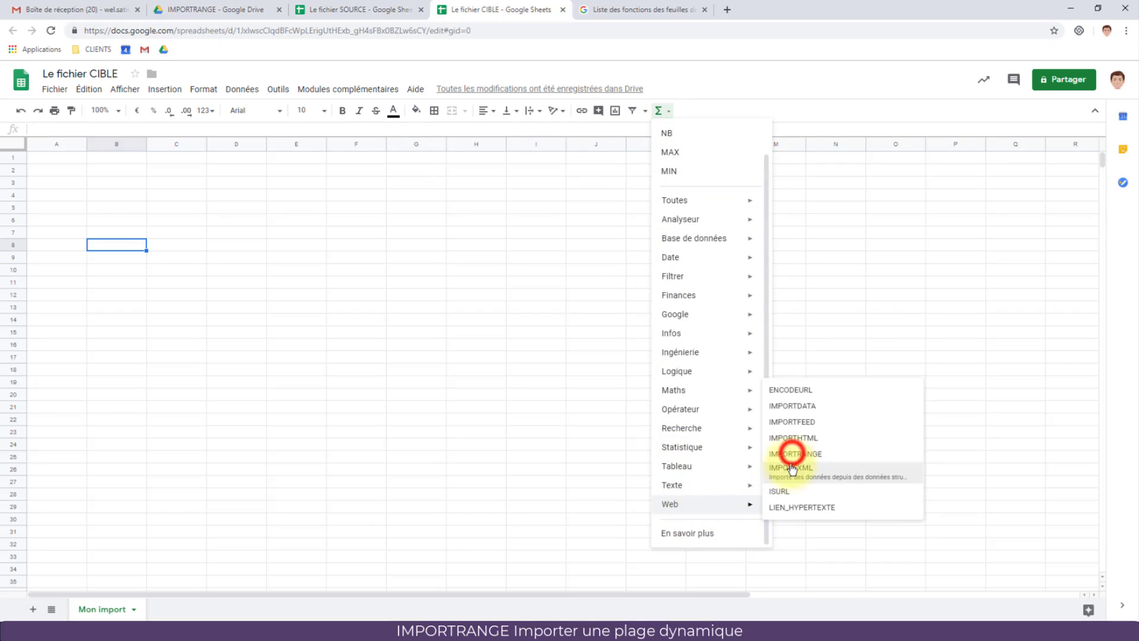
{"action": "left_click", "coordinate": [794, 457]}
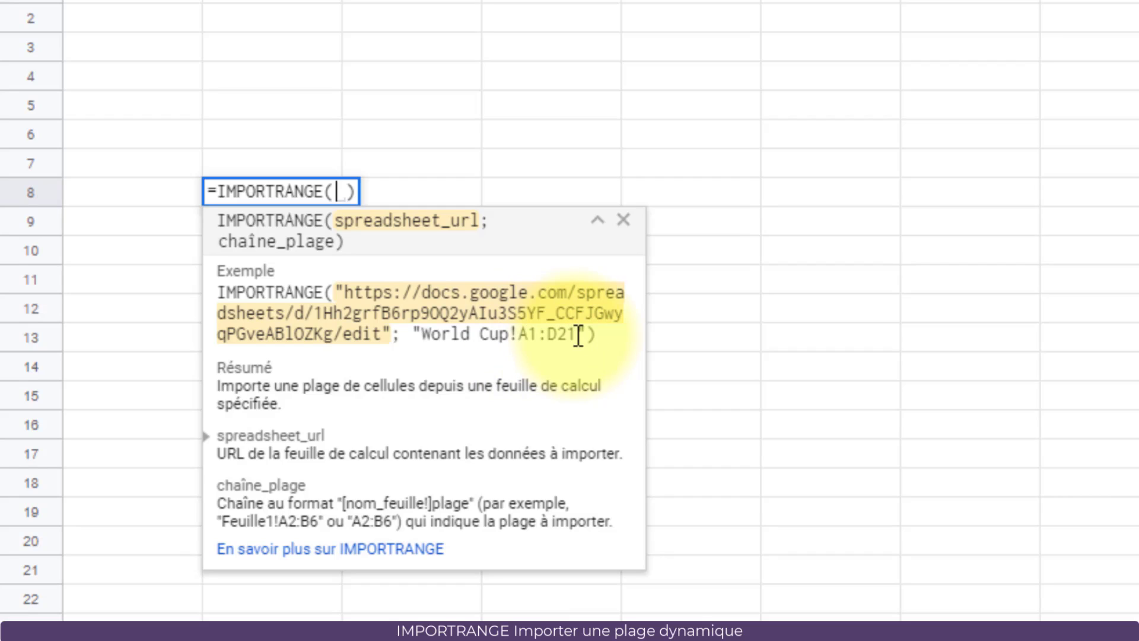
{"action": "left_click", "coordinate": [622, 220]}
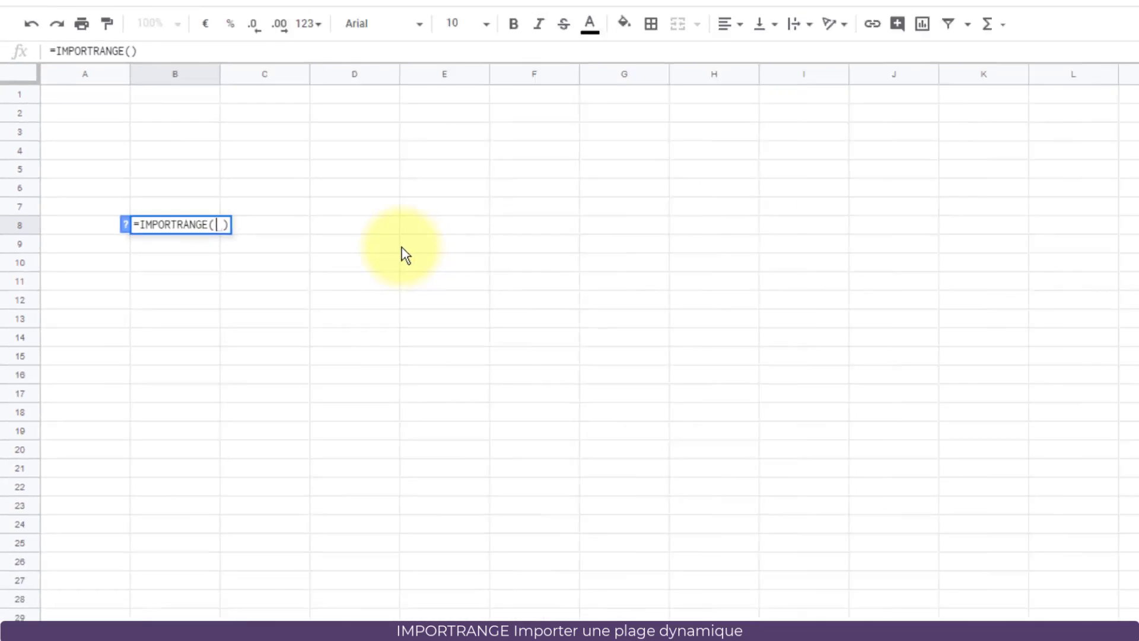
{"action": "left_click", "coordinate": [325, 12]}
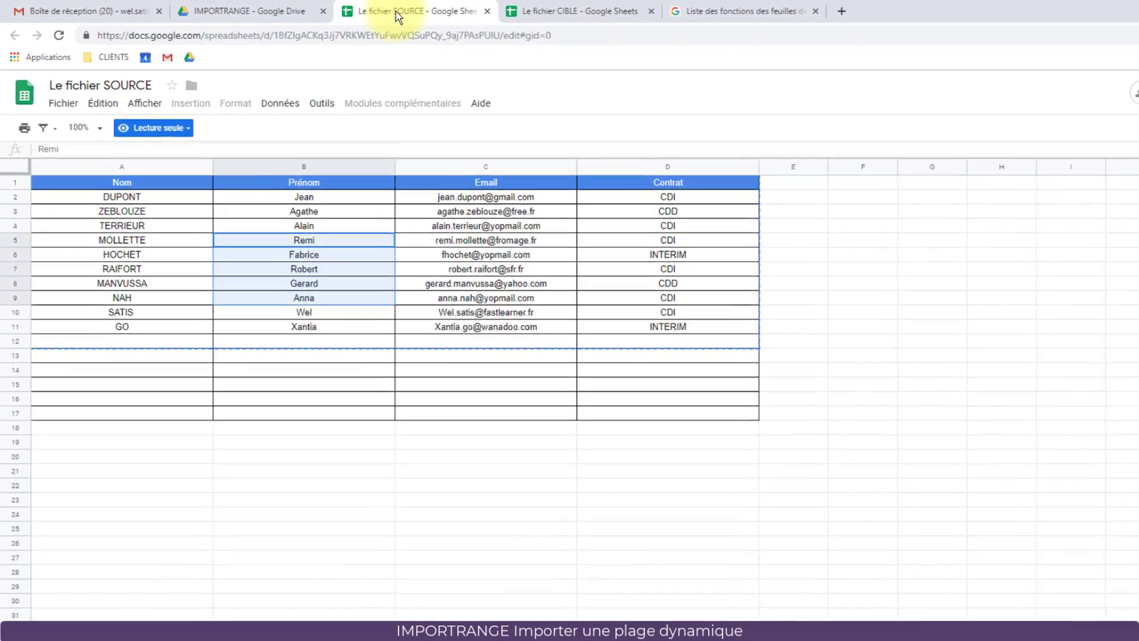
Step: Select the whole Nom, Prénom, Email and Contrat columns, then clear the selection
{"action": "left_click", "coordinate": [148, 169]}
{"action": "left_click", "coordinate": [279, 161]}
{"action": "left_click", "coordinate": [149, 169]}
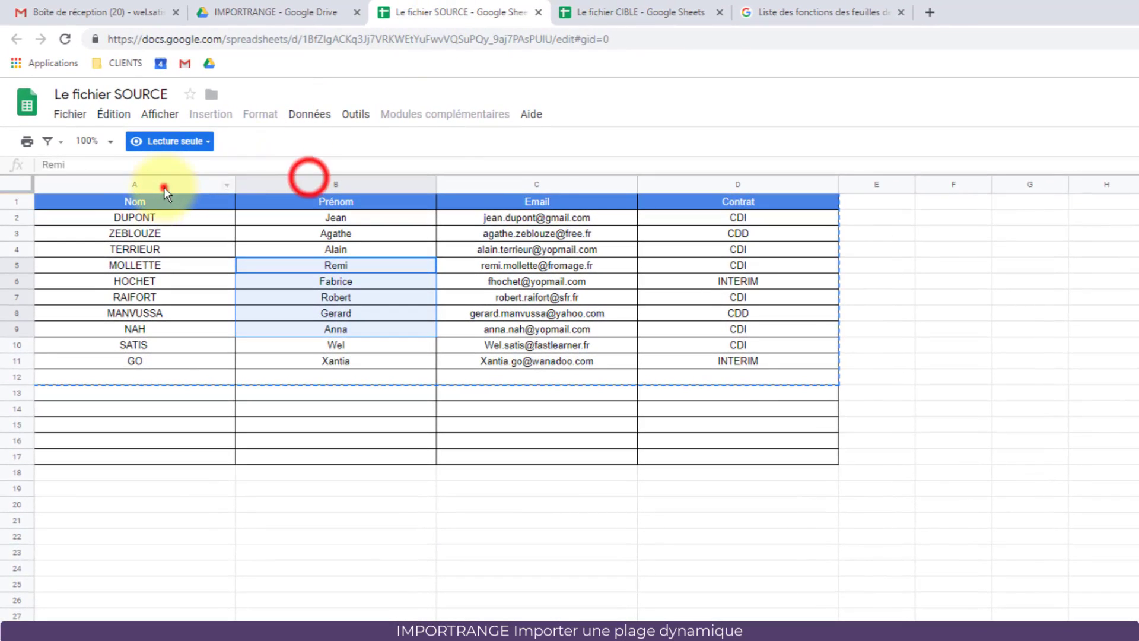
{"action": "left_click", "coordinate": [164, 187]}
{"action": "left_click", "coordinate": [326, 181]}
{"action": "left_click", "coordinate": [532, 184]}
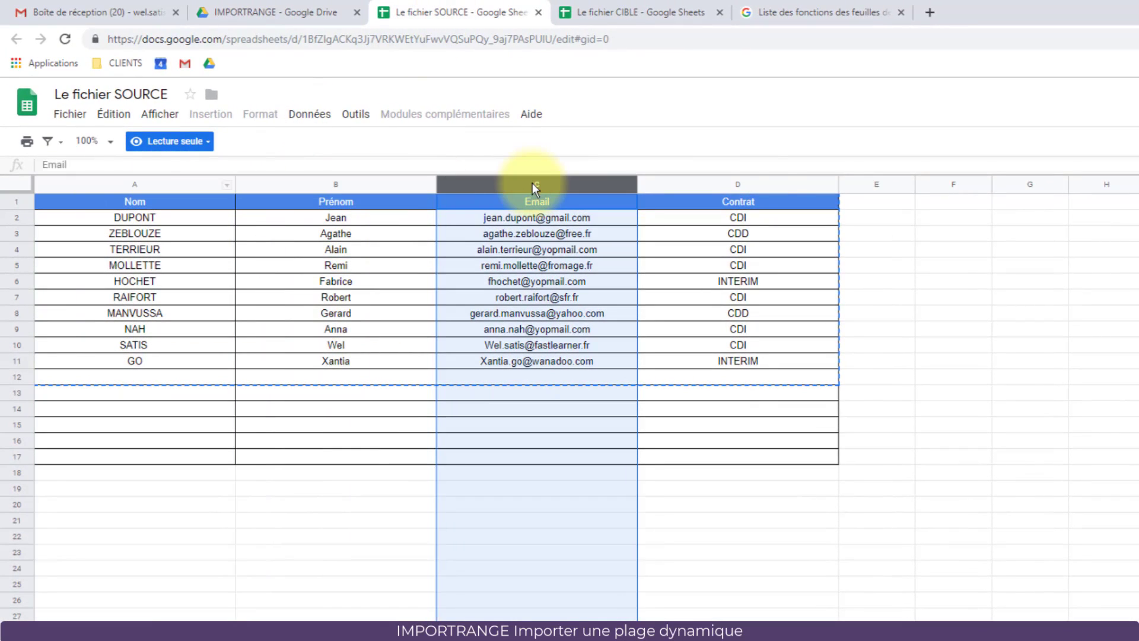
{"action": "left_click", "coordinate": [766, 181]}
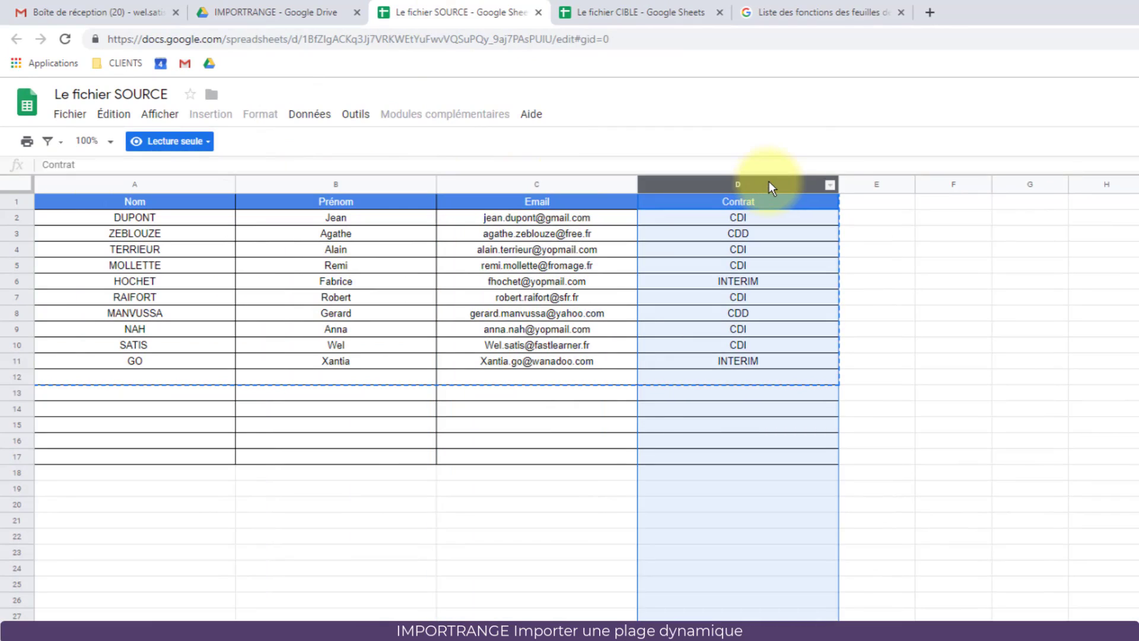
{"action": "left_click", "coordinate": [316, 422]}
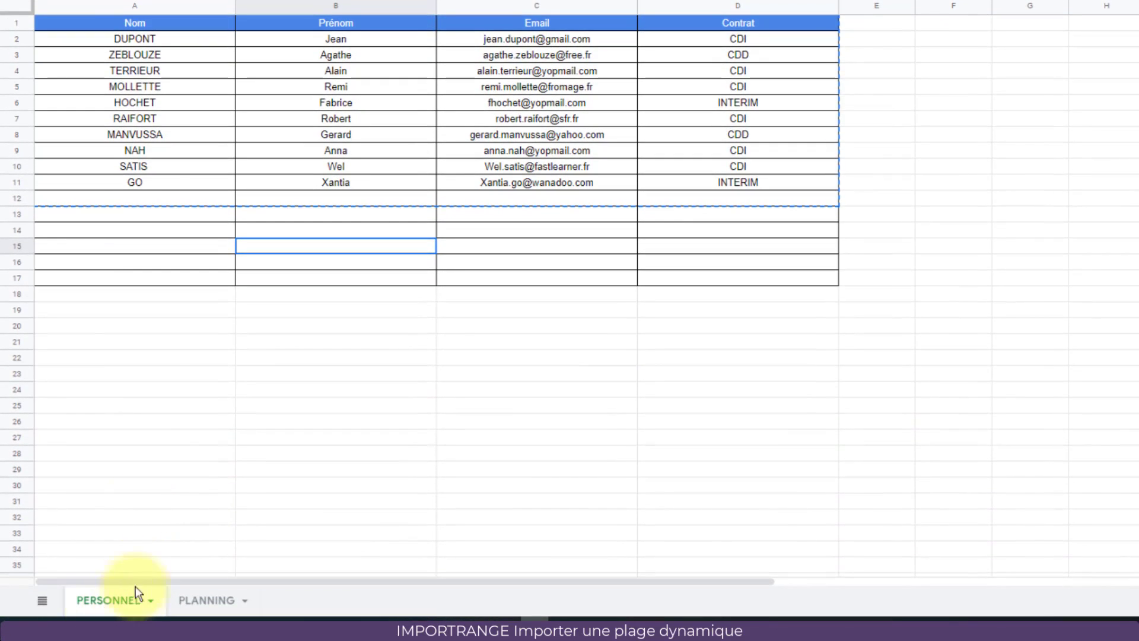
Step: Select the Nom, Prénom and Email data from A1 and the spreadsheet's full web address
{"action": "left_click", "coordinate": [136, 6]}
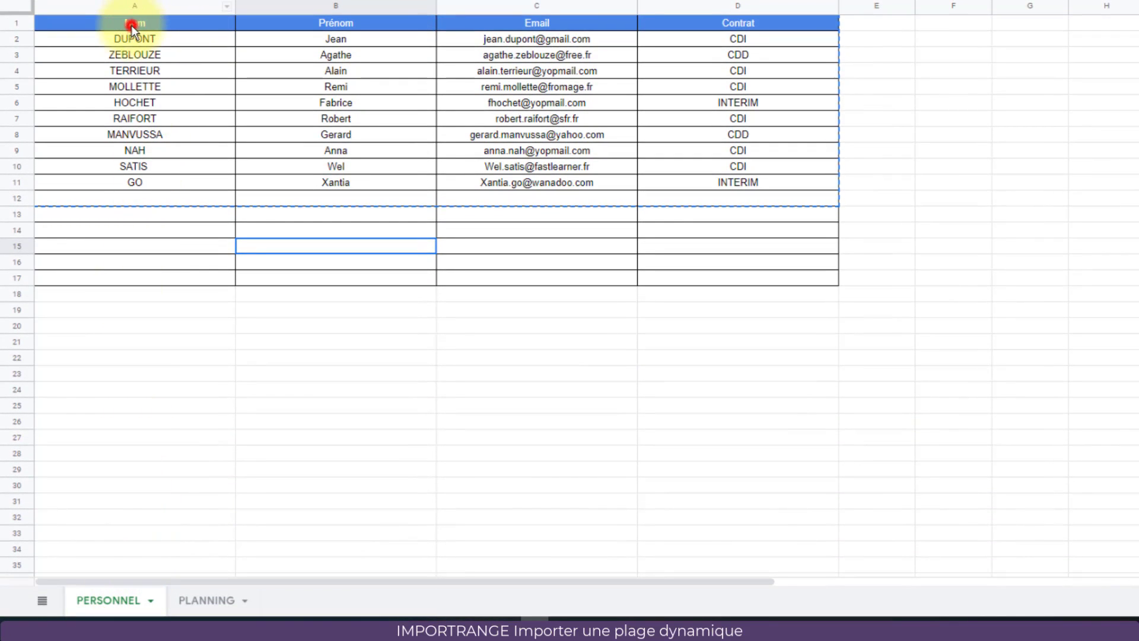
{"action": "left_click_drag", "start_coordinate": [131, 25], "coordinate": [514, 566]}
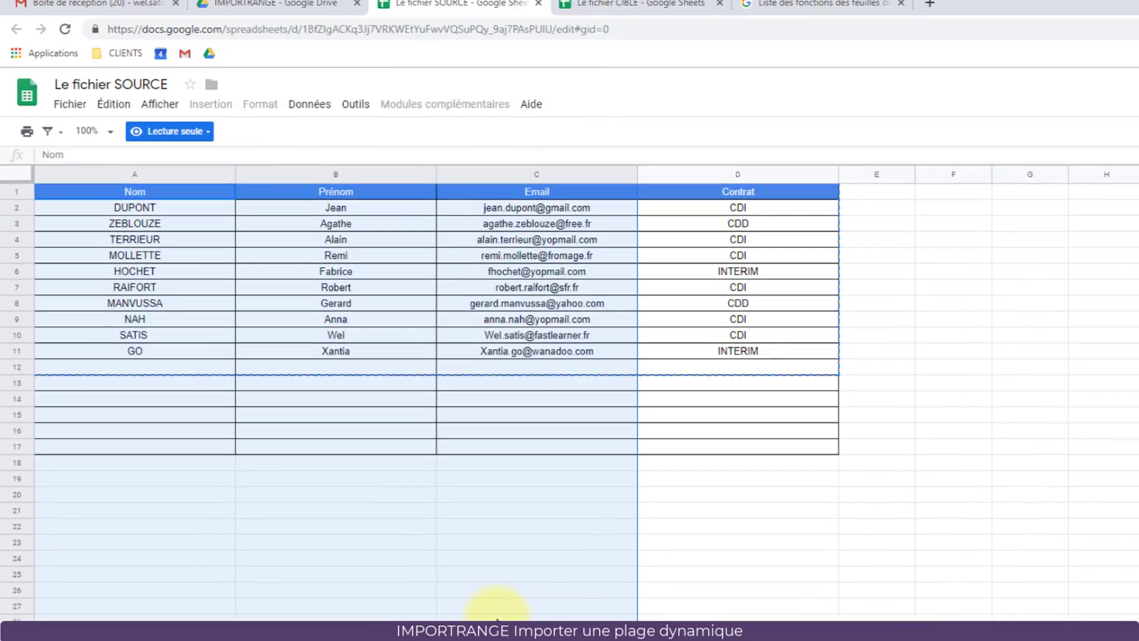
{"action": "left_click", "coordinate": [625, 44]}
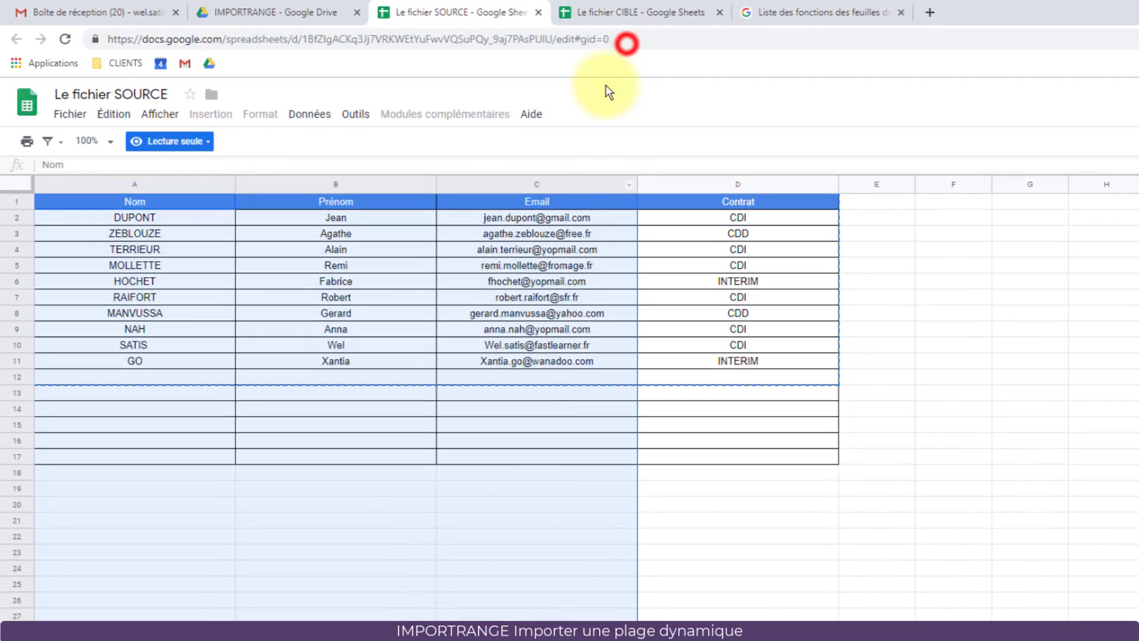
Step: In CIBLE cell B2, enter =importrange with the pasted SOURCE address and "PERSONNEL!A1:C"
{"action": "left_click", "coordinate": [626, 13]}
{"action": "left_click", "coordinate": [142, 218]}
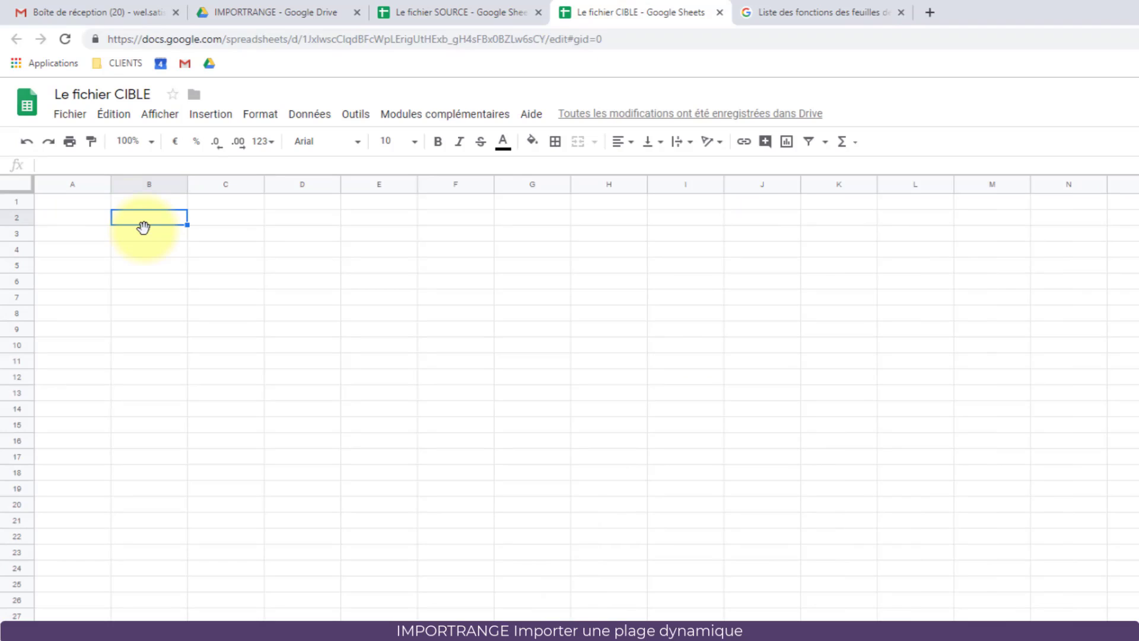
{"action": "type", "text": "="}
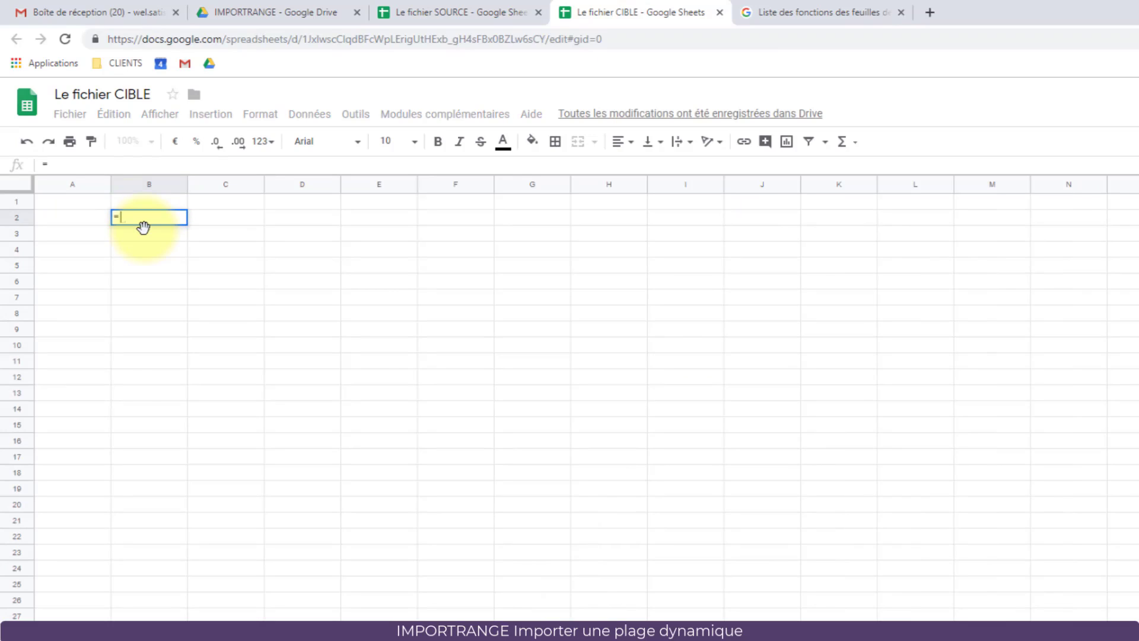
{"action": "type", "text": "impor"}
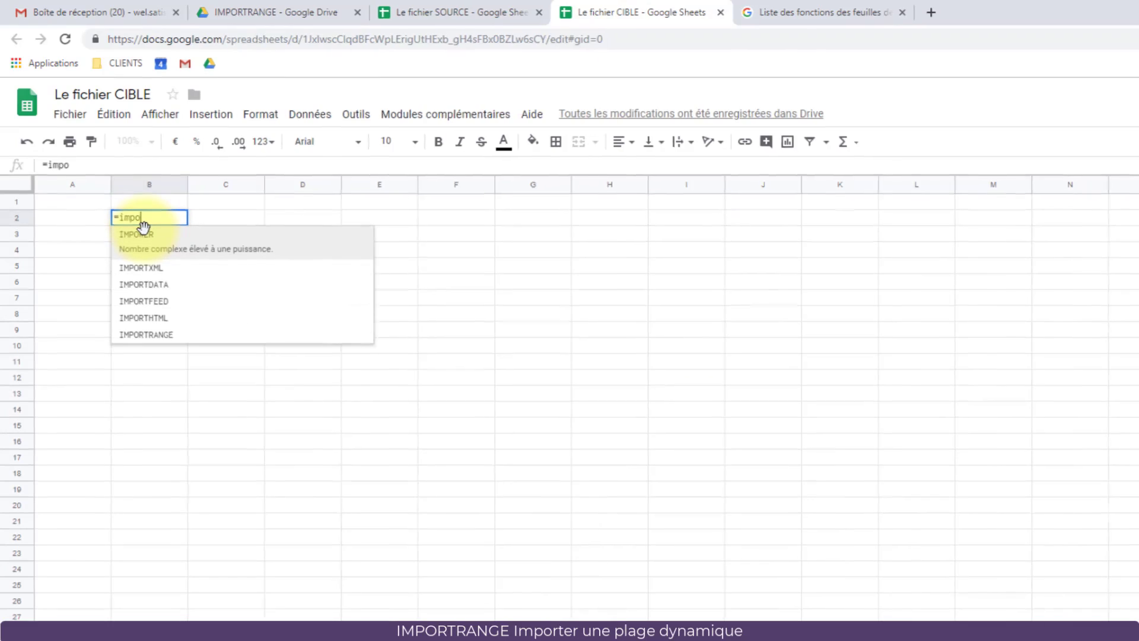
{"action": "type", "text": "trange"}
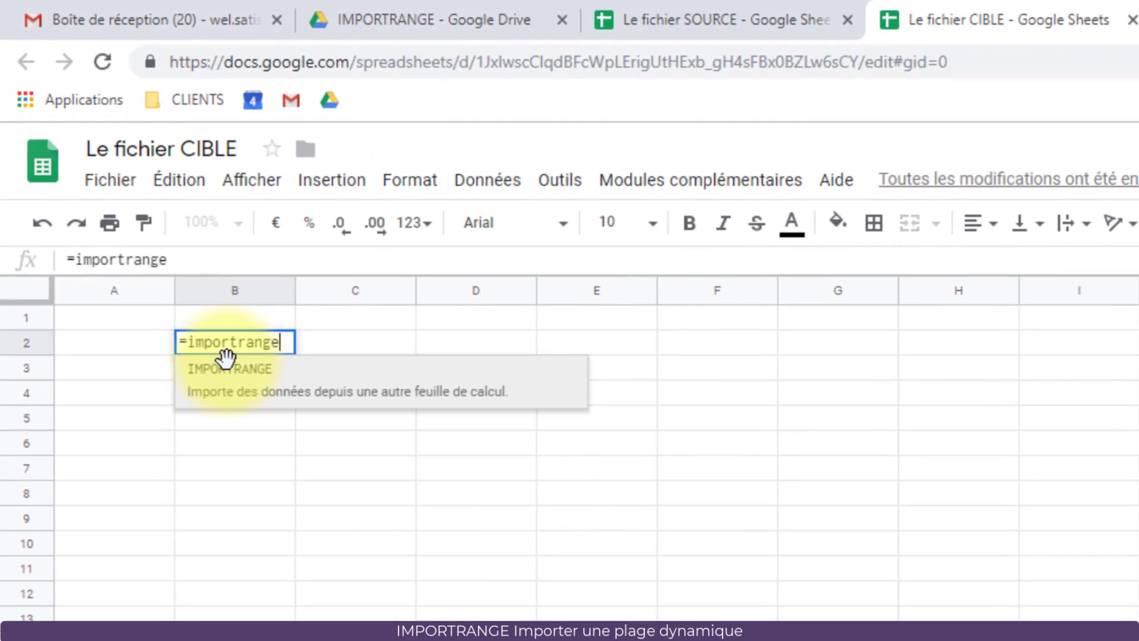
{"action": "type", "text": "("}
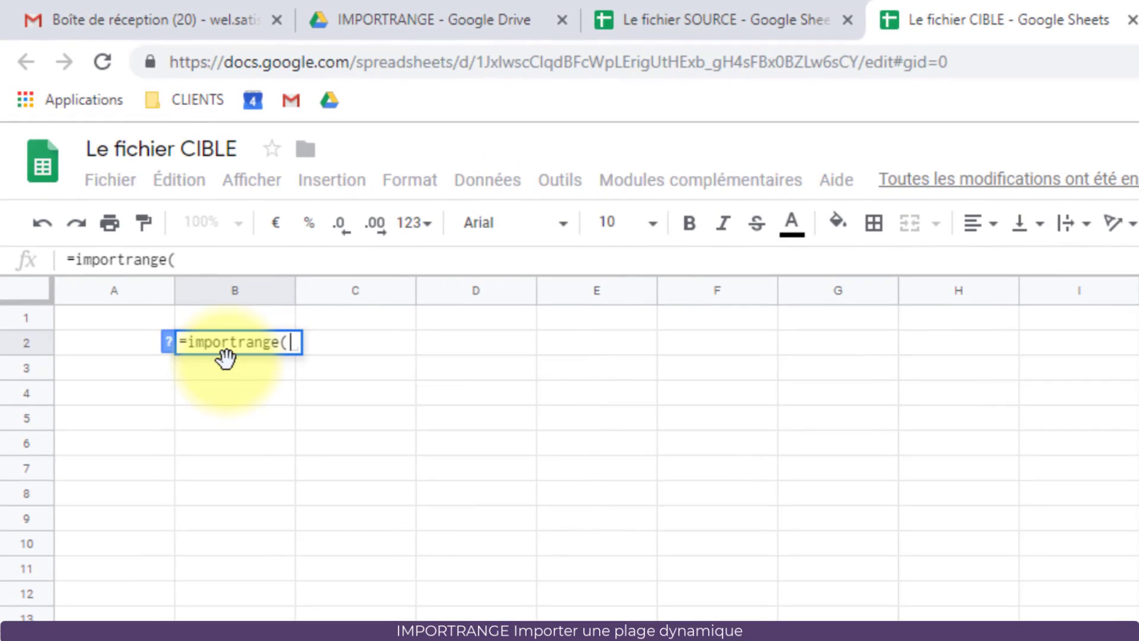
{"action": "type", "text": "\"\""}
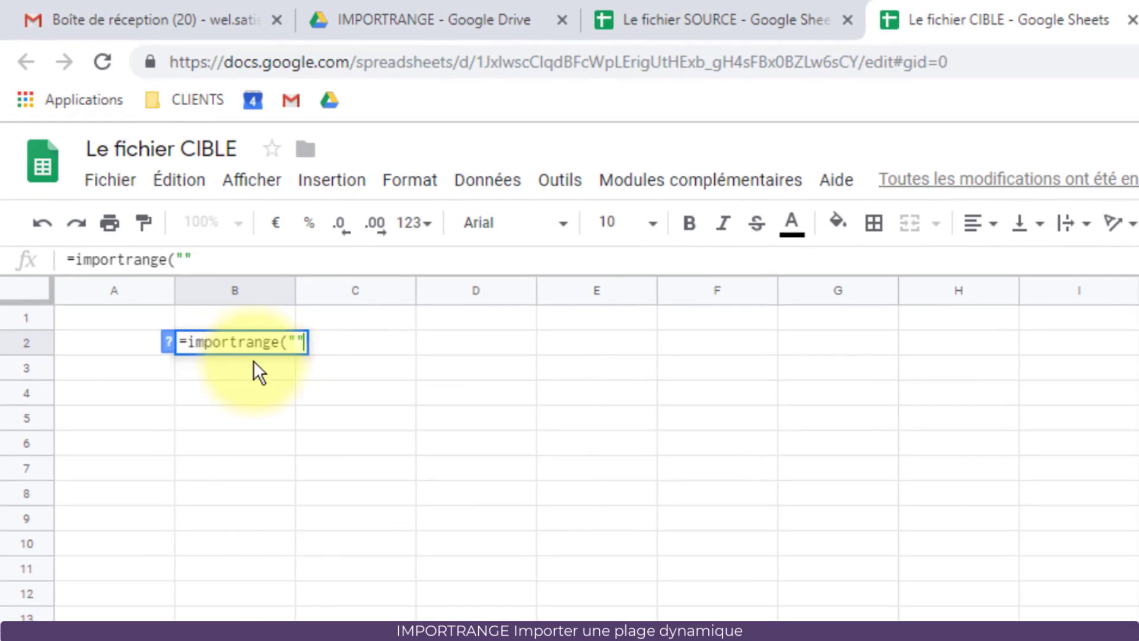
{"action": "left_click", "coordinate": [296, 340]}
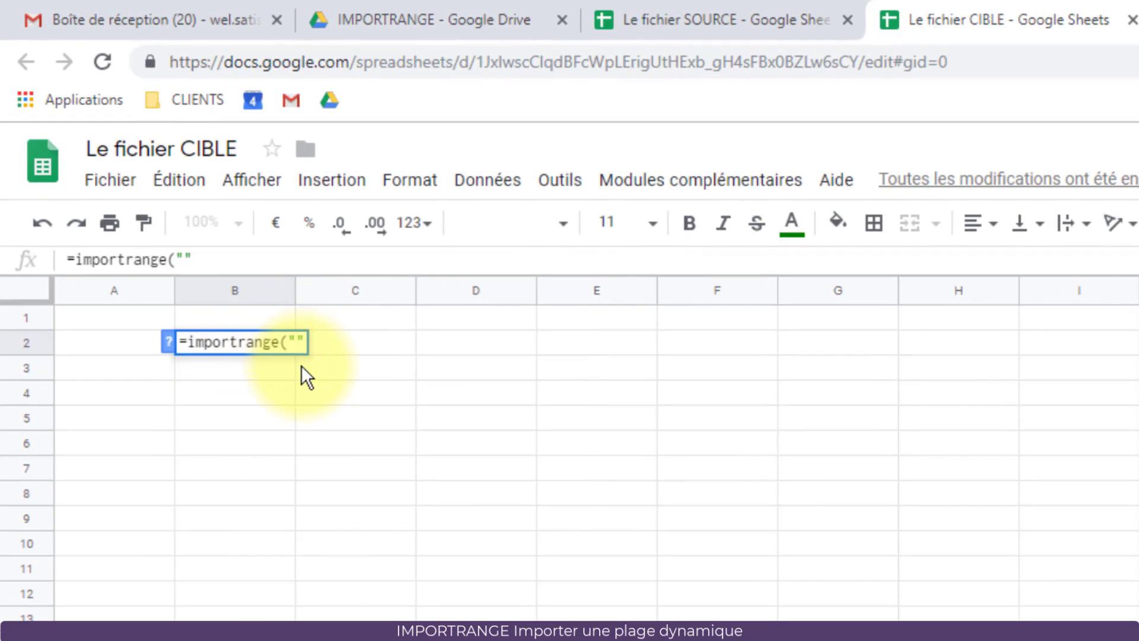
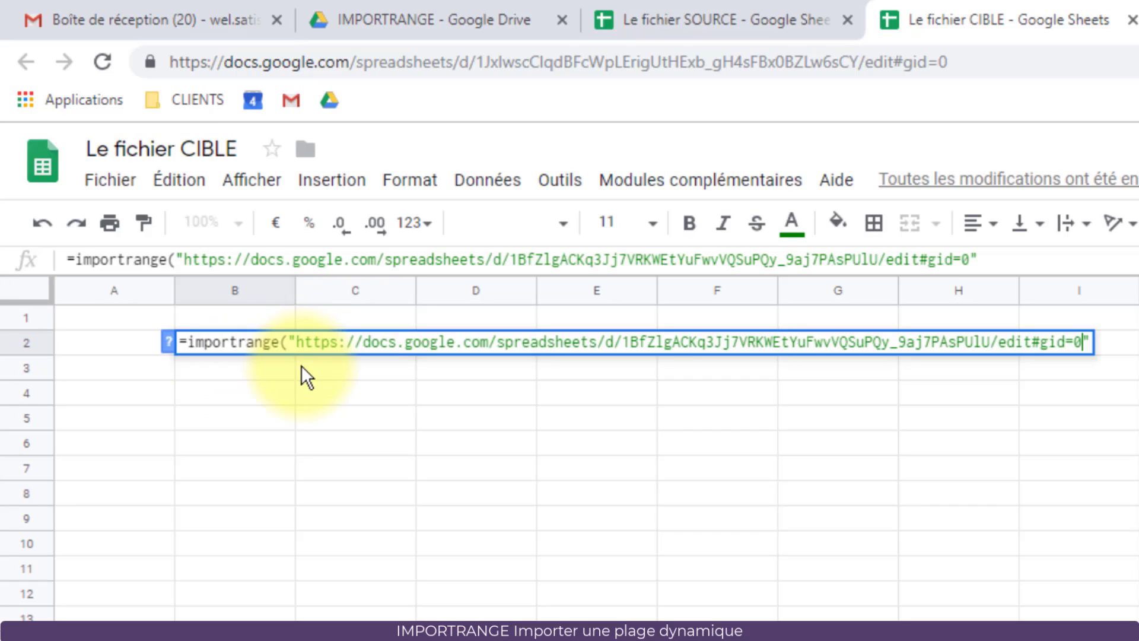
{"action": "key", "text": "Right"}
{"action": "type", "text": ";"}
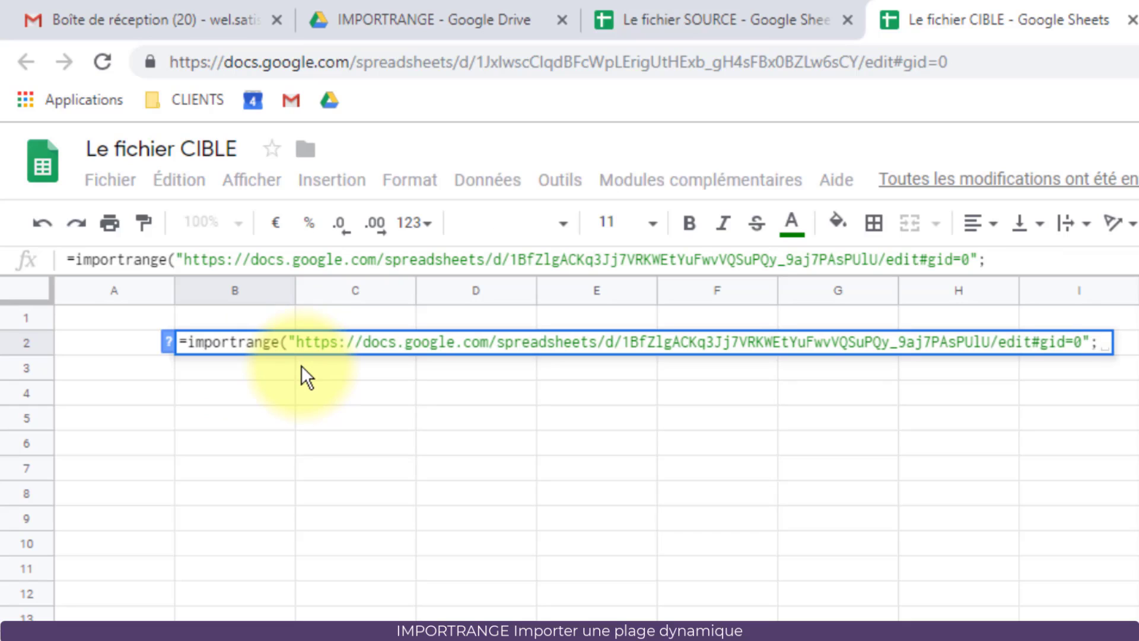
{"action": "type", "text": "\""}
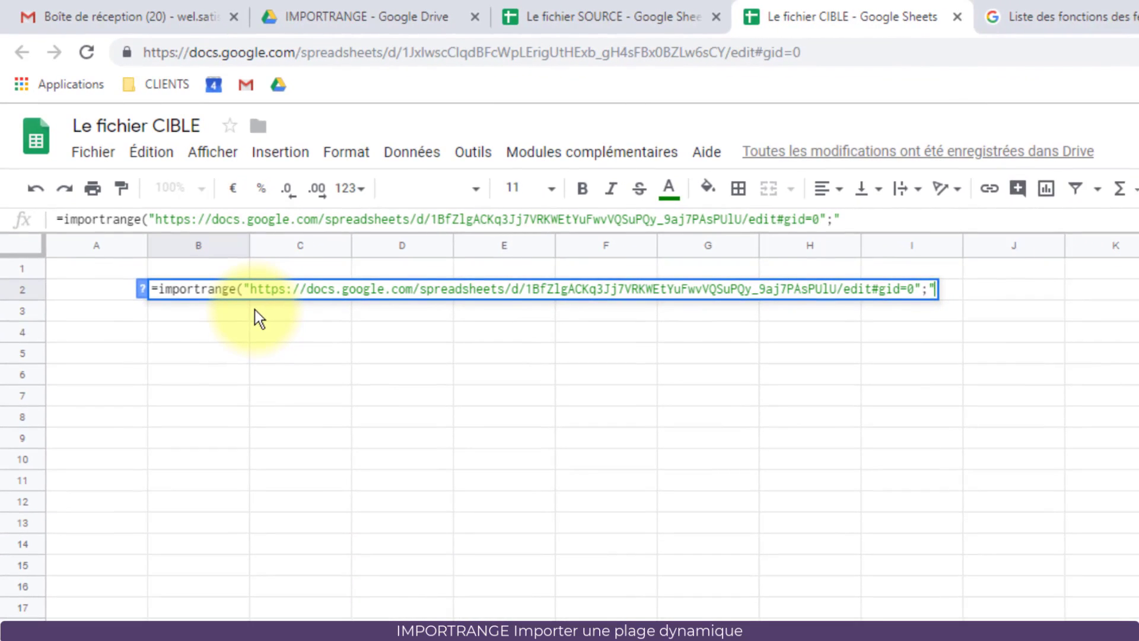
{"action": "type", "text": "PER"}
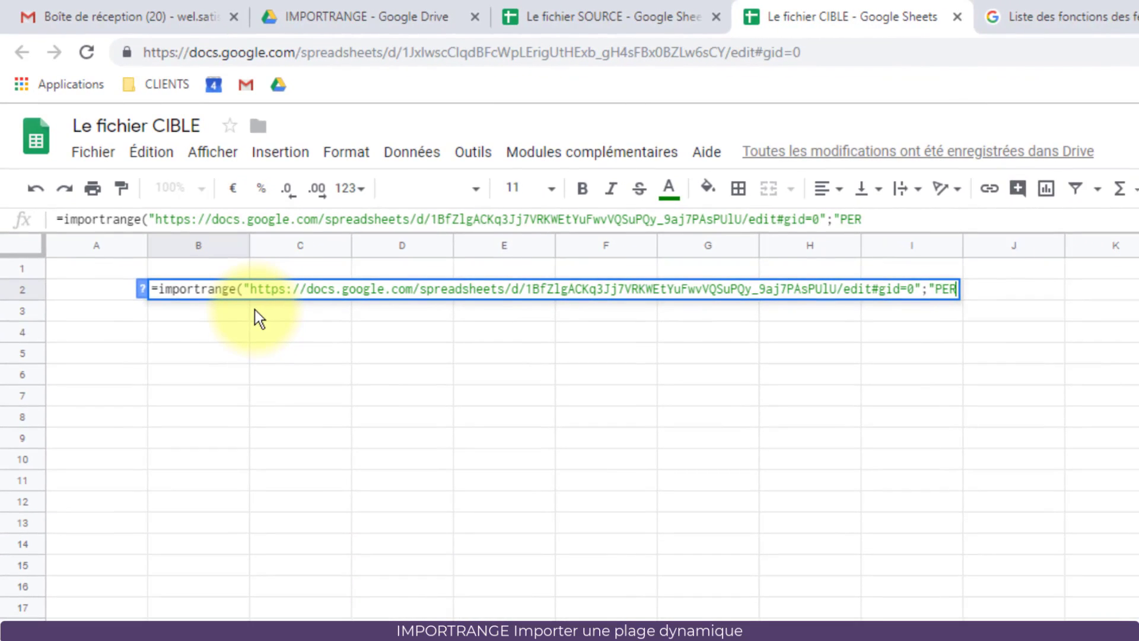
{"action": "type", "text": "SONNEL"}
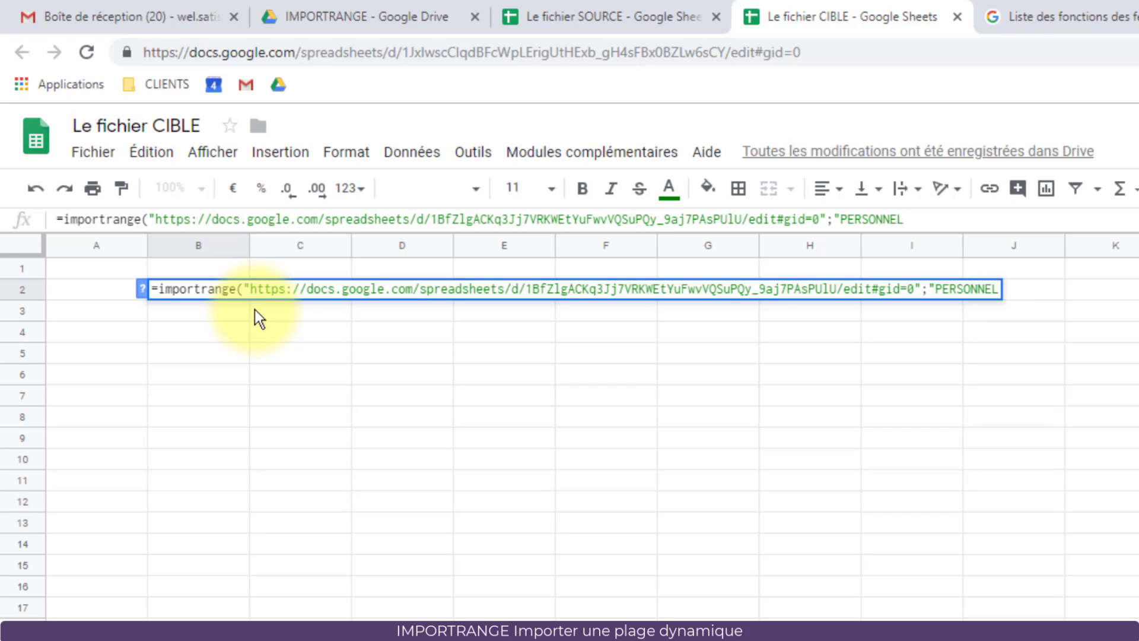
{"action": "type", "text": "!A1:"}
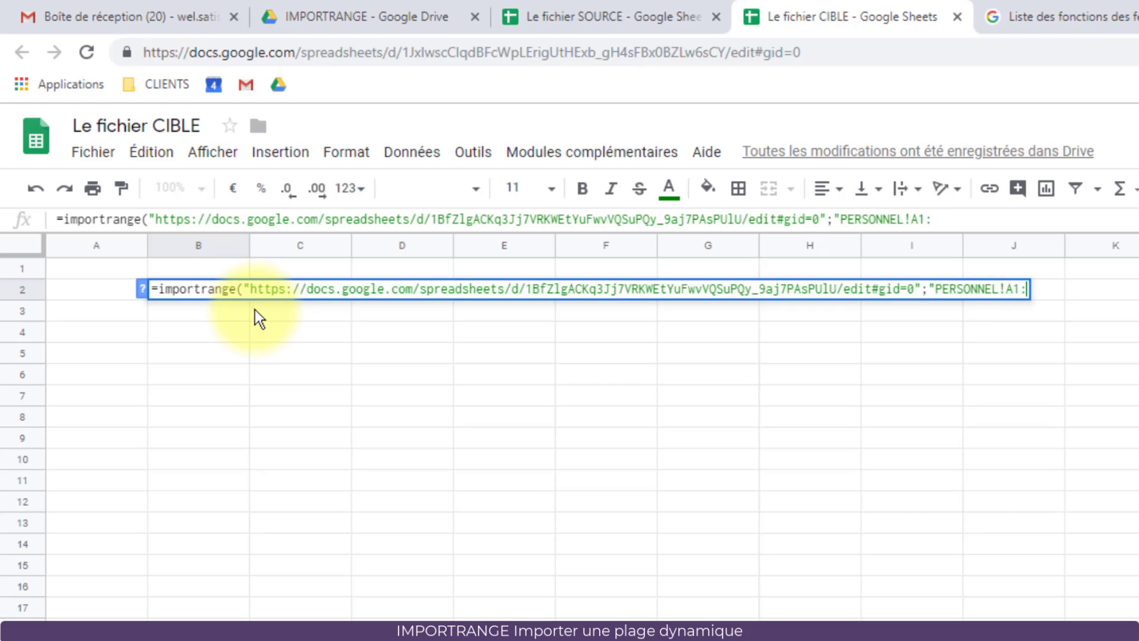
{"action": "type", "text": "C\")"}
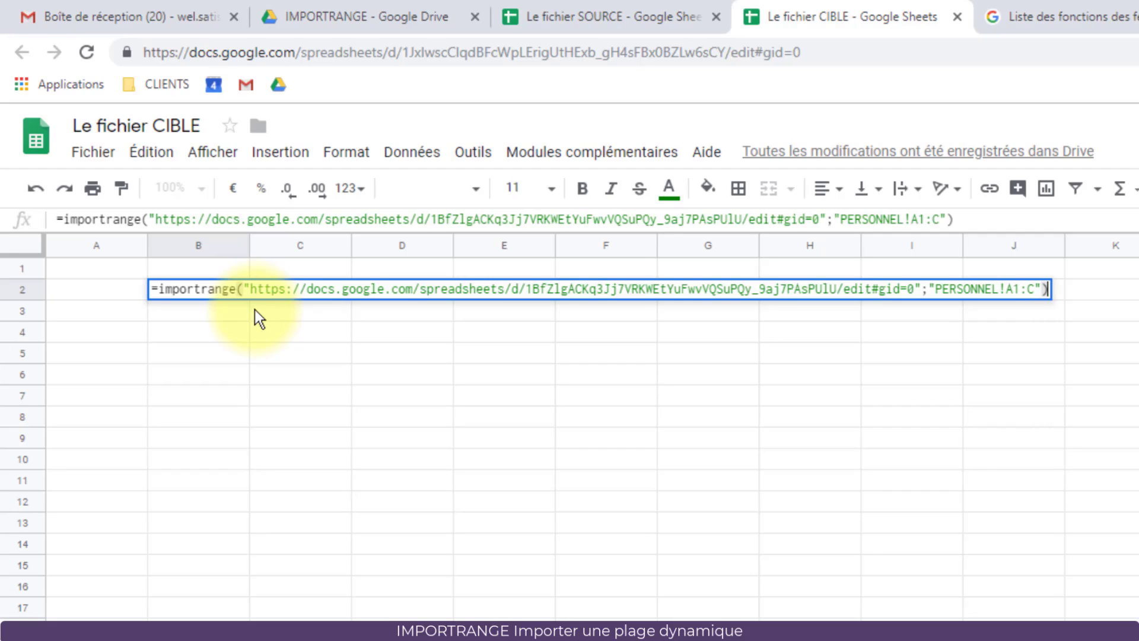
Step: Commit the B2 formula, allow access to the SOURCE file, and widen column D for emails
{"action": "key", "text": "Return"}
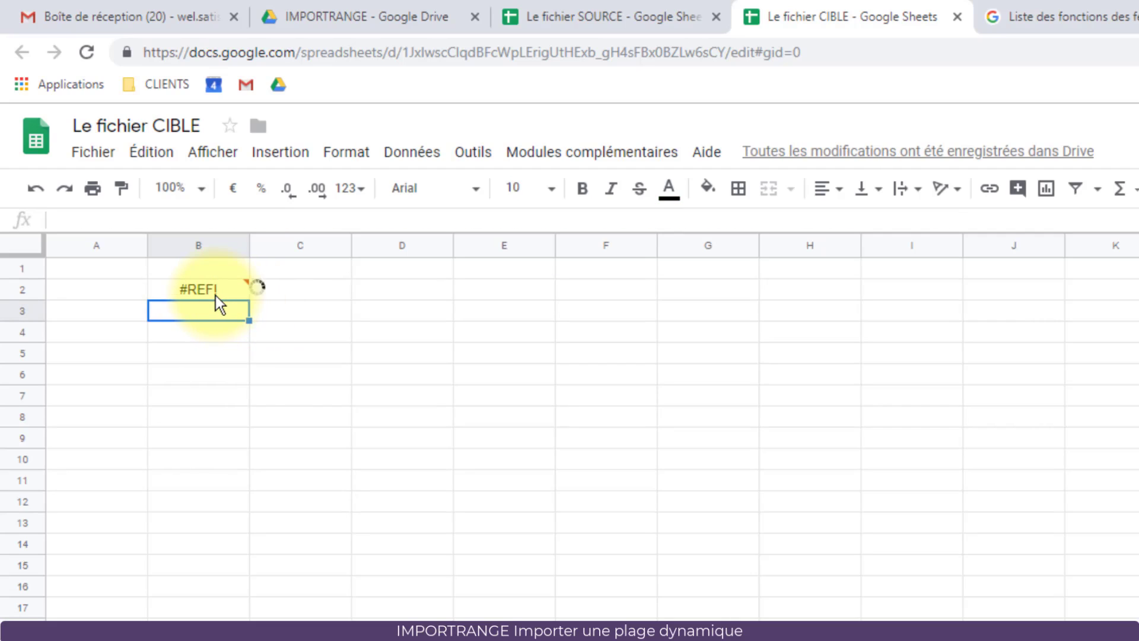
{"action": "mouse_move", "coordinate": [215, 295]}
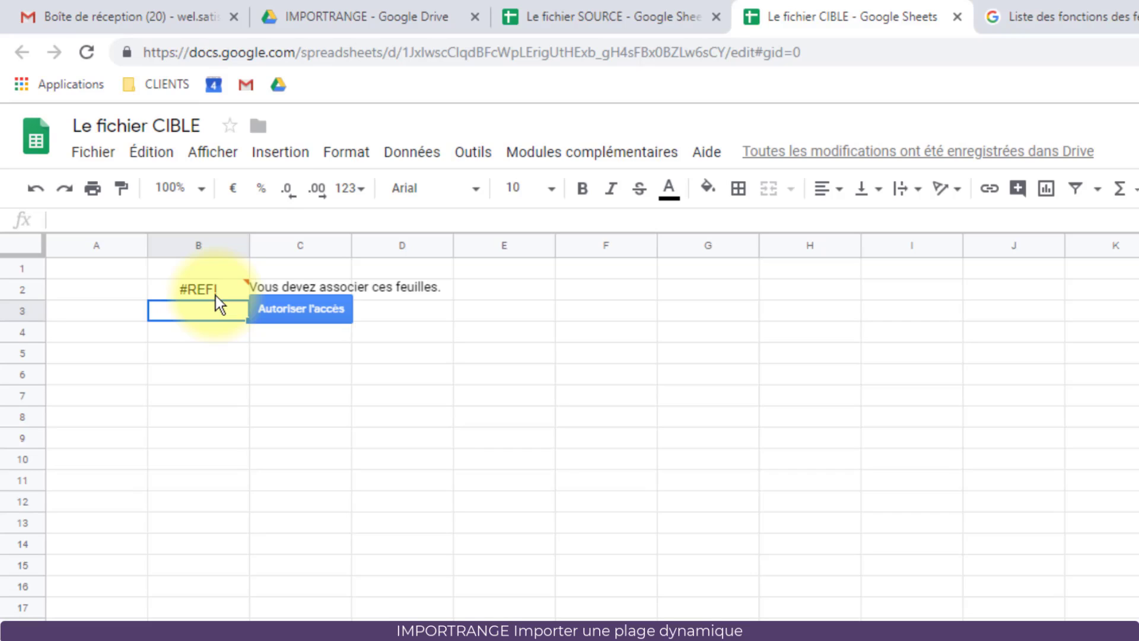
{"action": "left_click", "coordinate": [292, 312]}
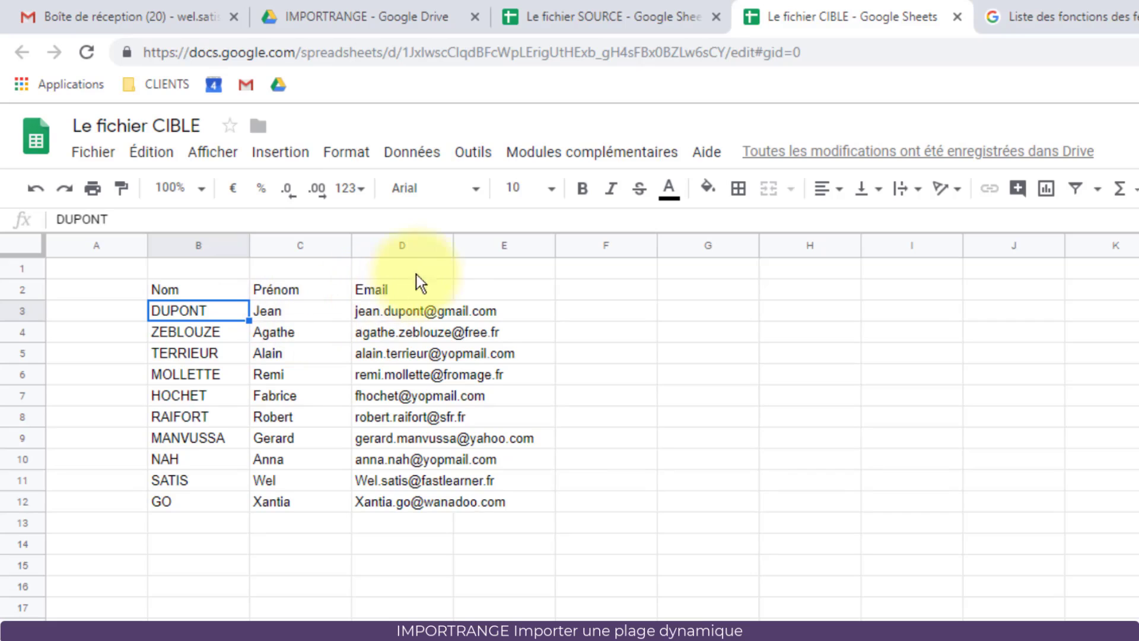
{"action": "left_click", "coordinate": [454, 248]}
{"action": "left_click_drag", "start_coordinate": [454, 248], "coordinate": [563, 252]}
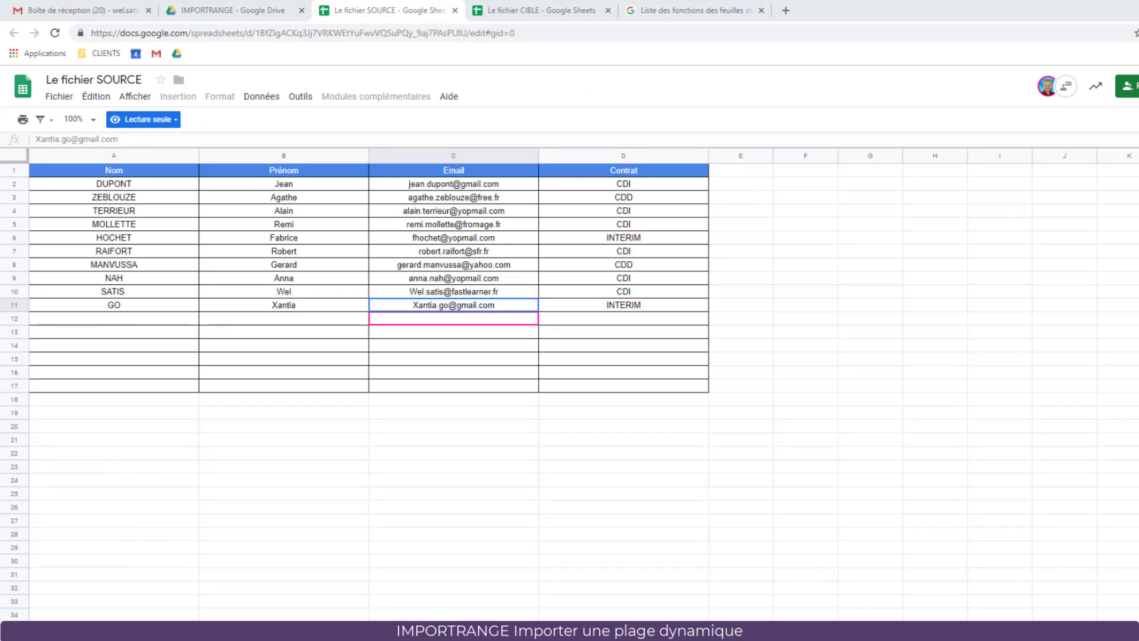
Step: In CIBLE, clear the imported range C5:E15 several times, confirming the data is restored, then deselect
{"action": "left_click", "coordinate": [524, 12]}
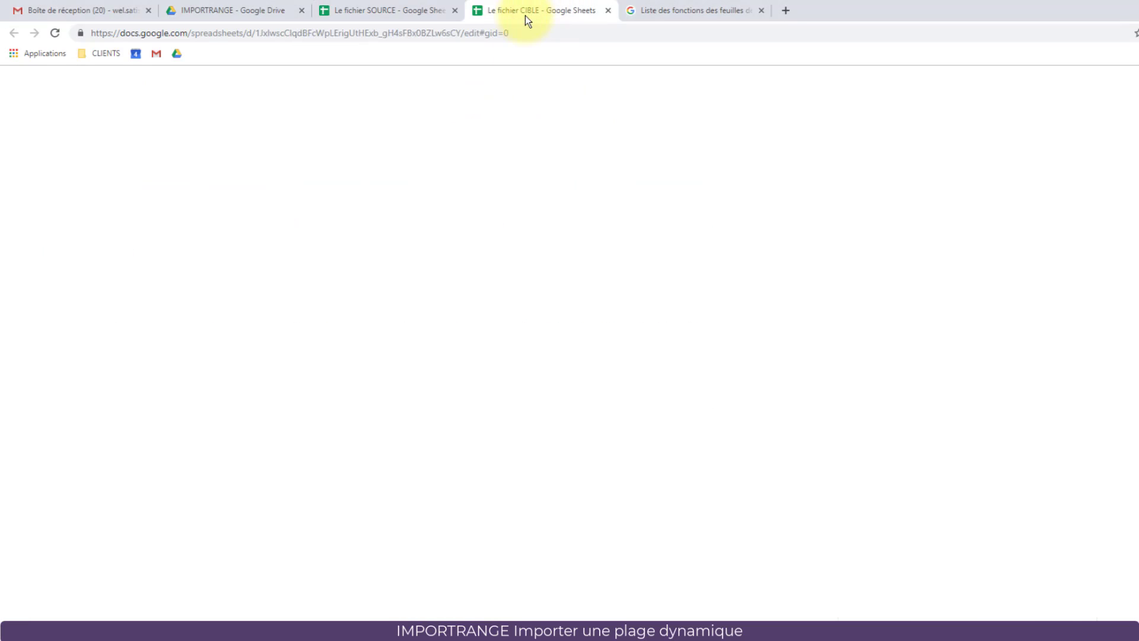
{"action": "left_click", "coordinate": [289, 324]}
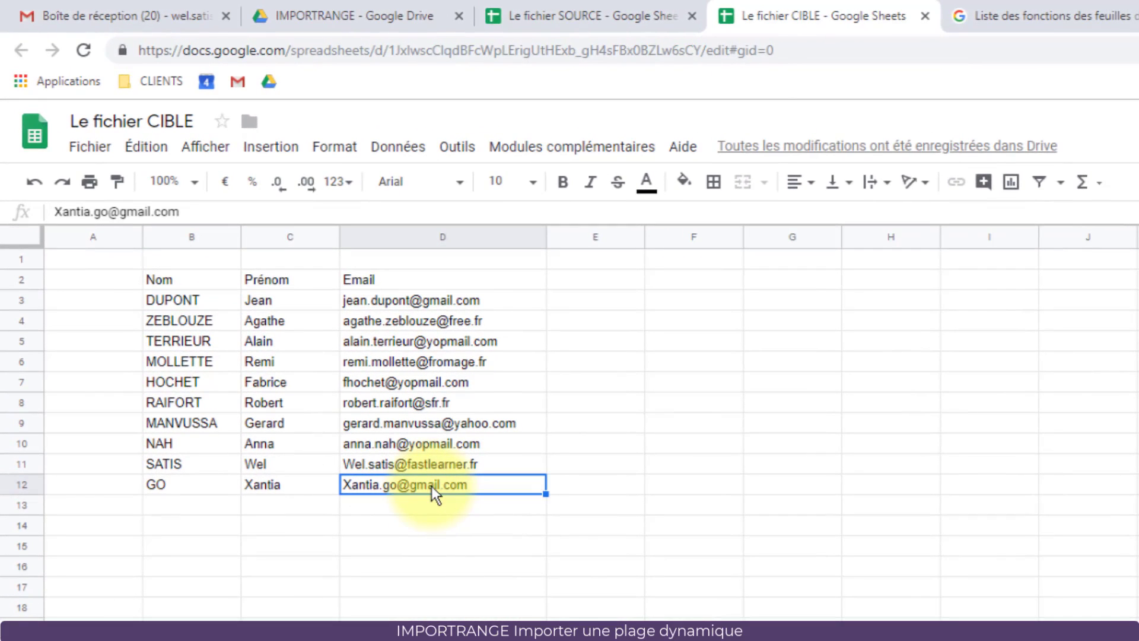
{"action": "left_click_drag", "start_coordinate": [595, 539], "coordinate": [269, 354]}
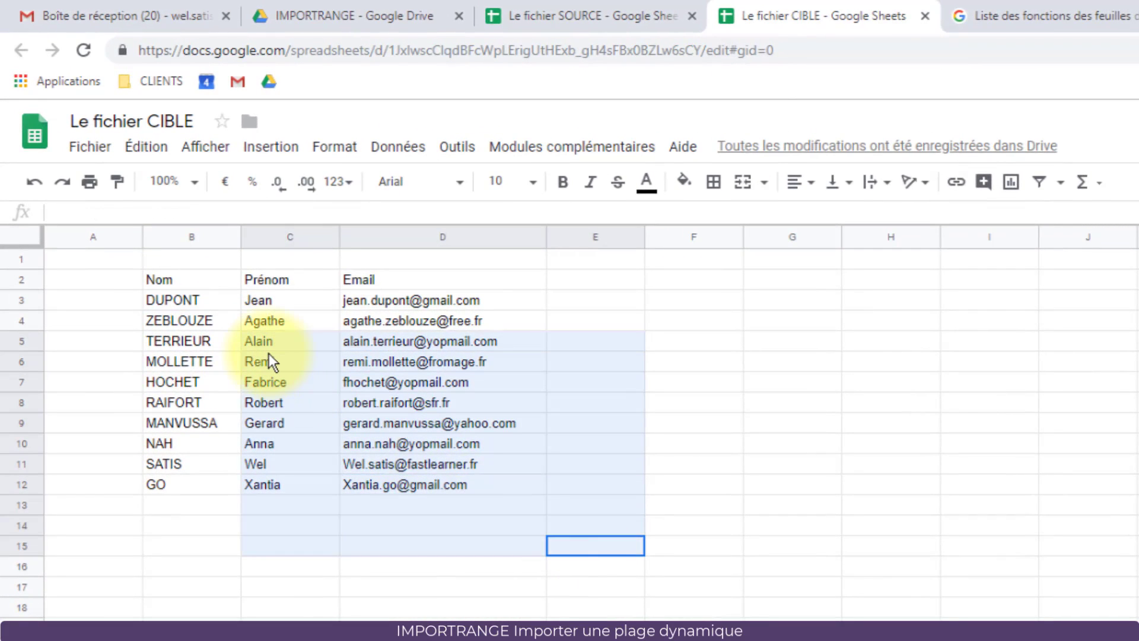
{"action": "key", "text": "Delete"}
{"action": "key", "text": "ctrl+z"}
{"action": "key", "text": "Delete"}
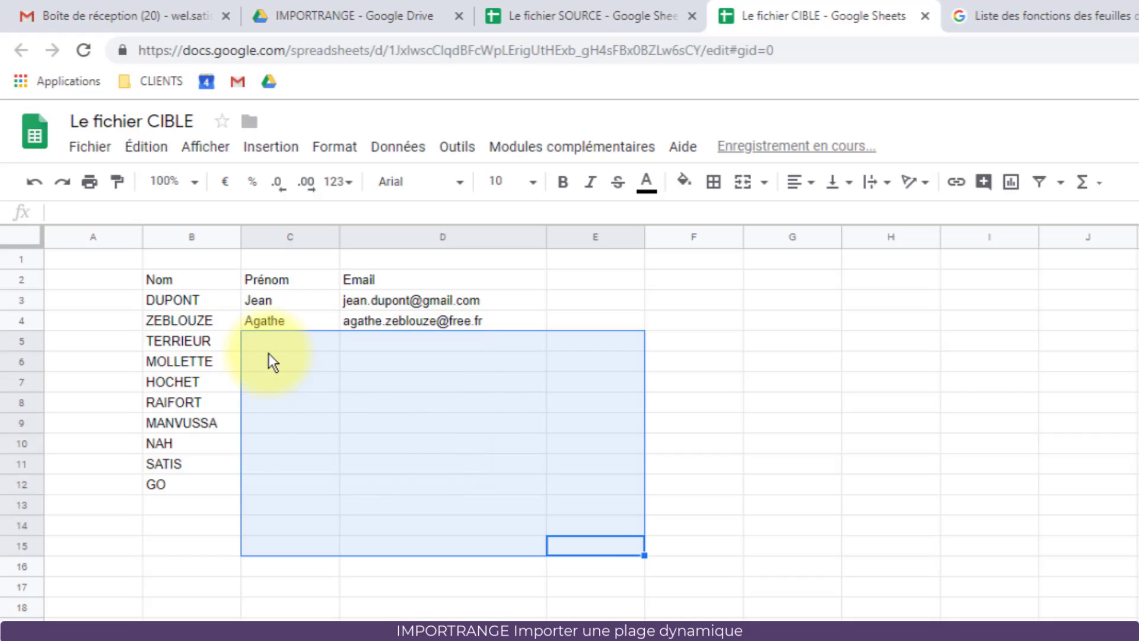
{"action": "key", "text": "ctrl+z"}
{"action": "key", "text": "Delete"}
{"action": "key", "text": "ctrl+z"}
{"action": "left_click", "coordinate": [387, 556]}
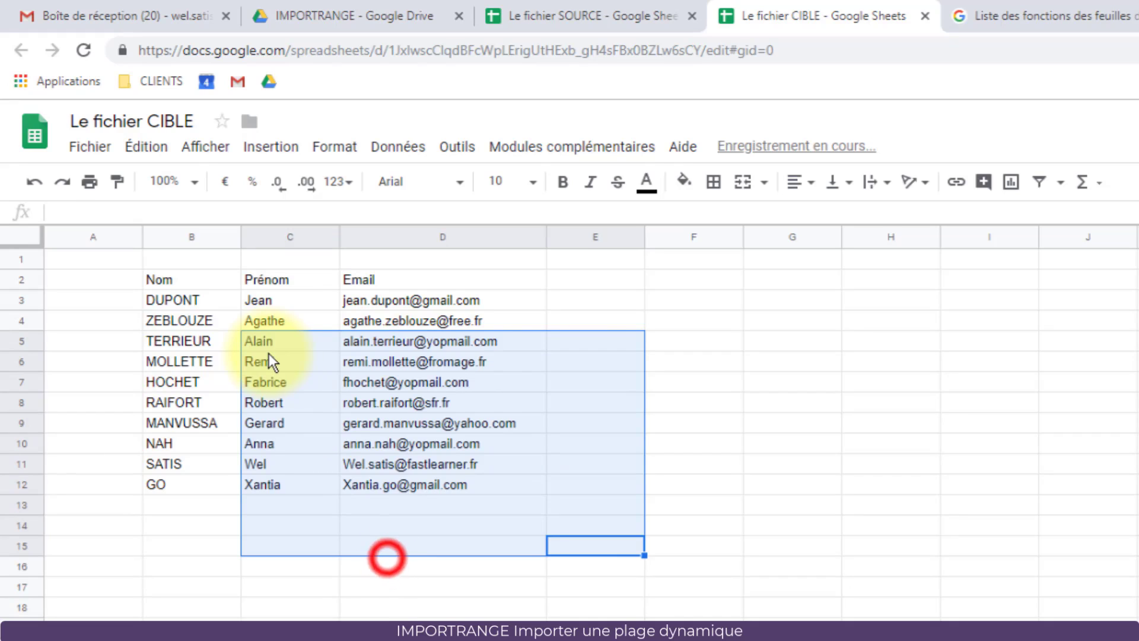
{"action": "left_click", "coordinate": [380, 590]}
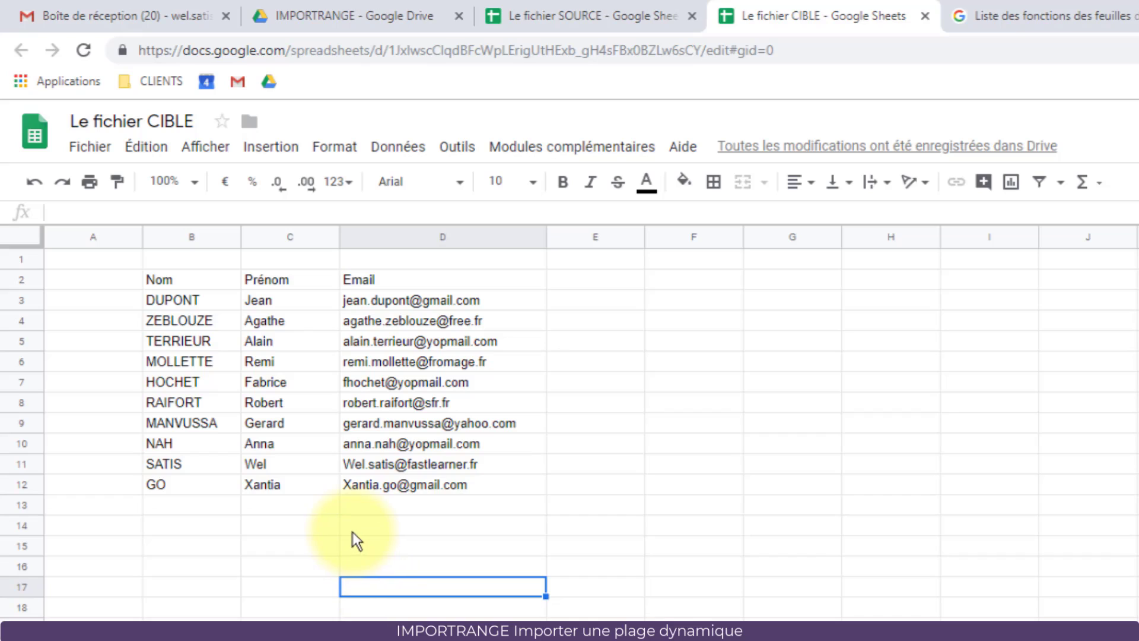
{"action": "left_click", "coordinate": [307, 507]}
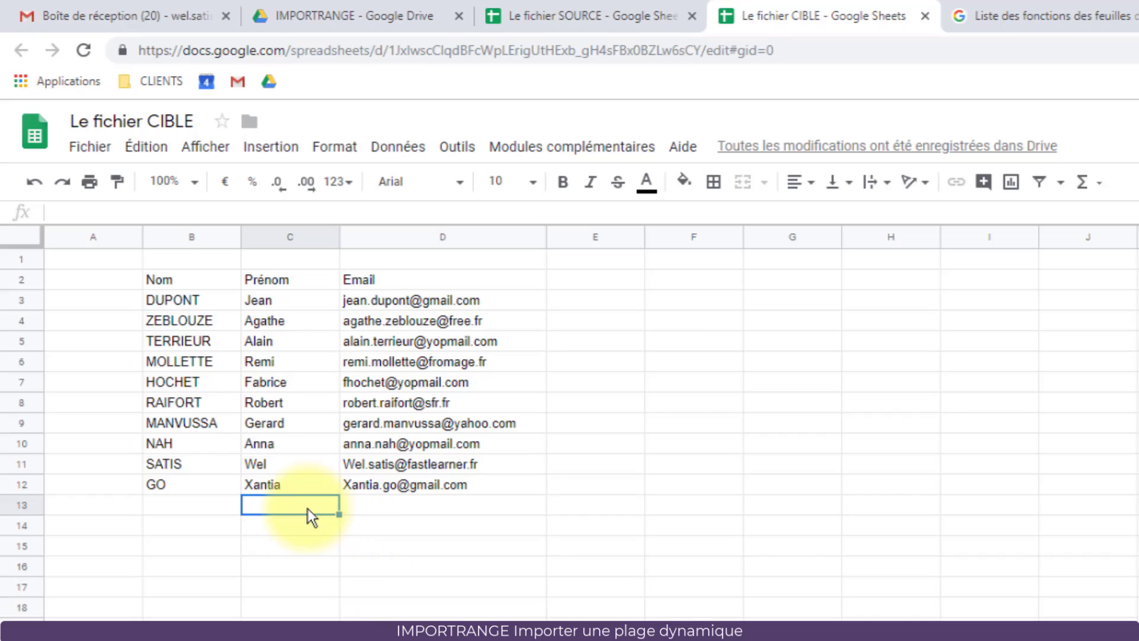
{"action": "left_click", "coordinate": [305, 486]}
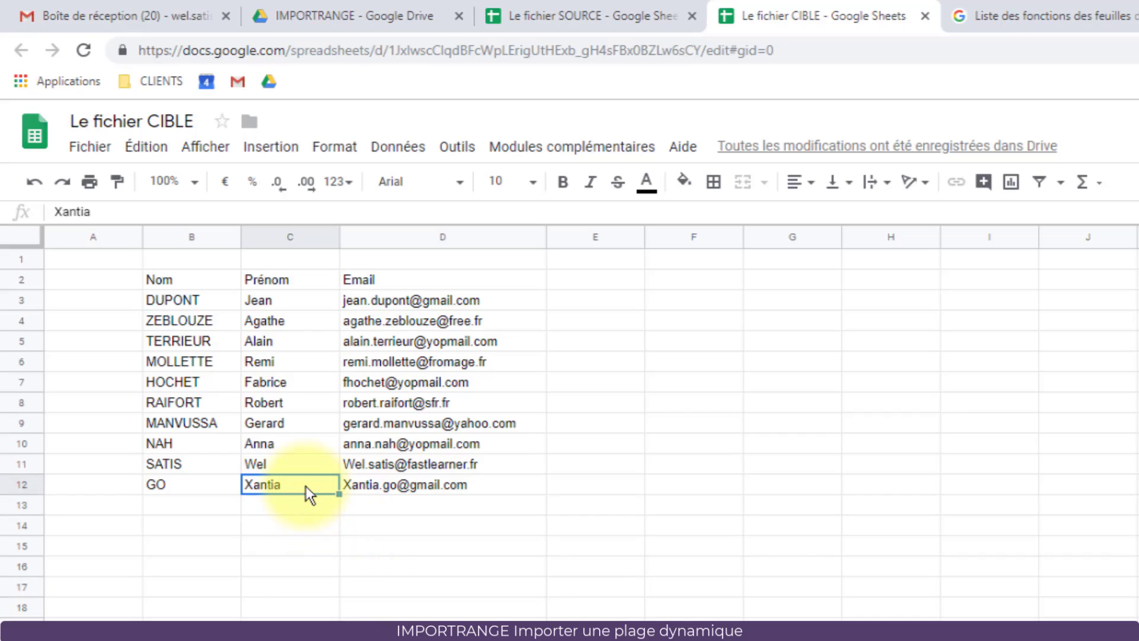
{"action": "type", "text": "shdfgd"}
{"action": "key", "text": "Return"}
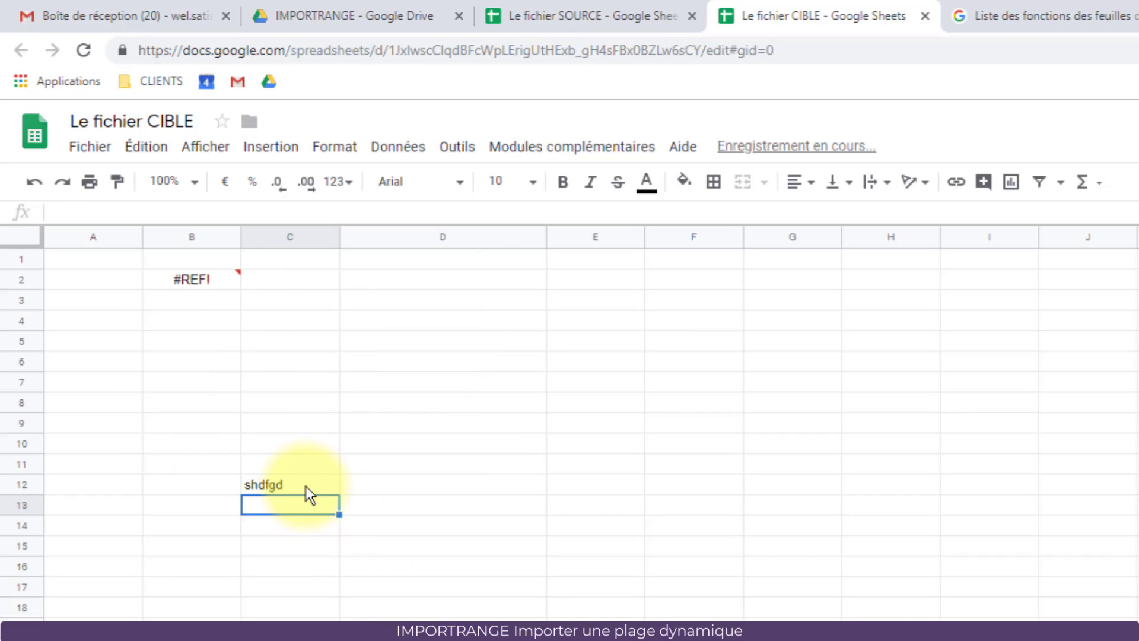
{"action": "mouse_move", "coordinate": [208, 283]}
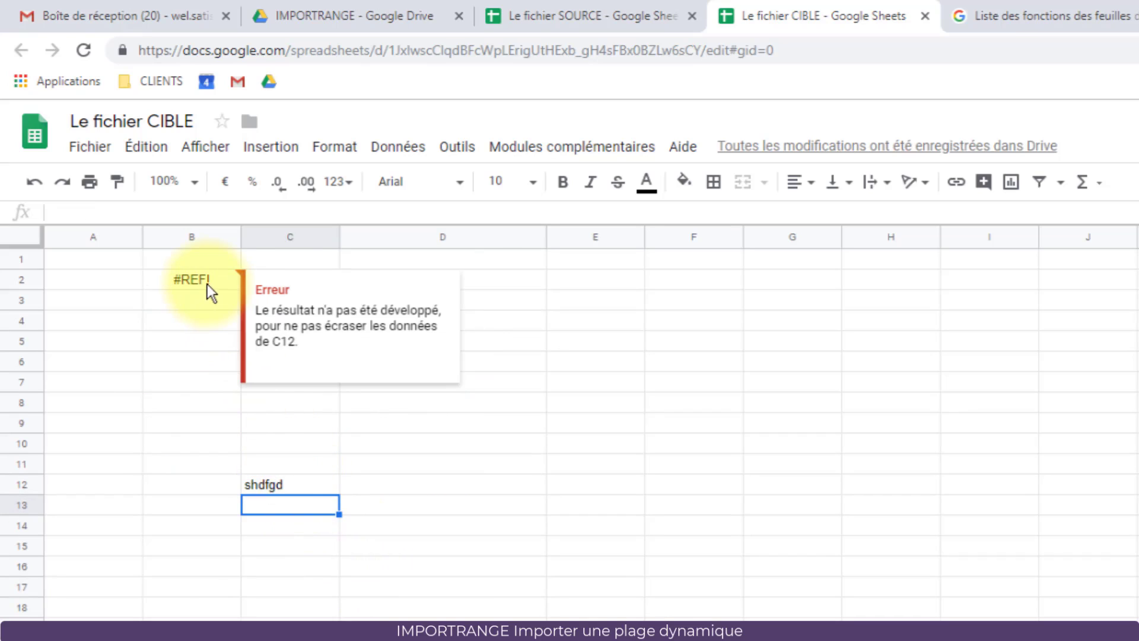
{"action": "left_click_drag", "start_coordinate": [270, 341], "coordinate": [301, 343]}
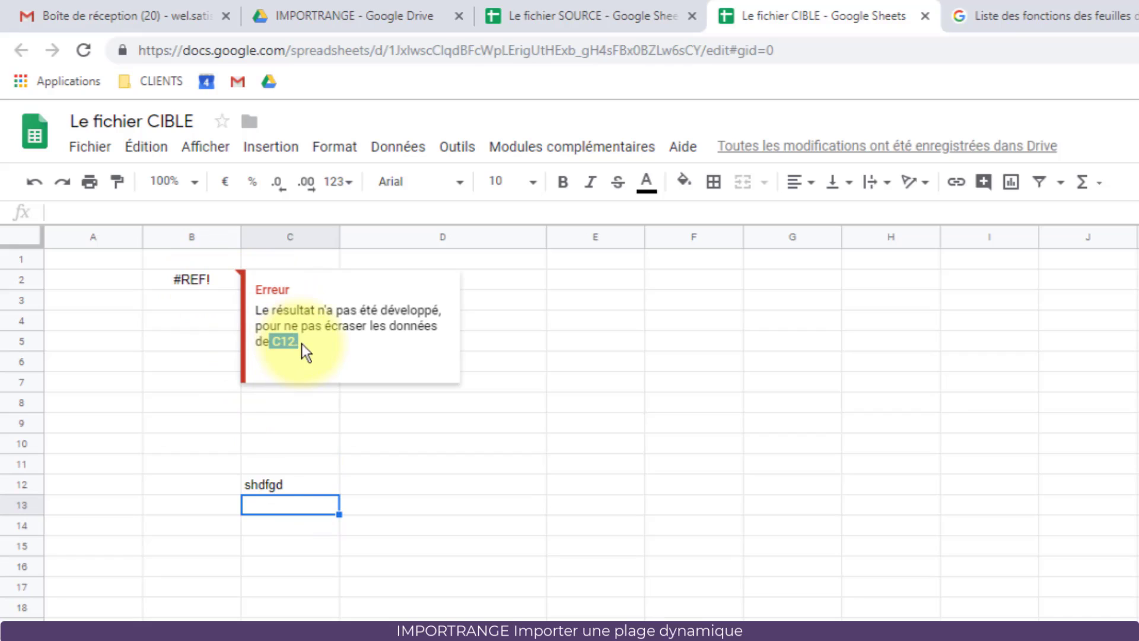
{"action": "left_click", "coordinate": [265, 485]}
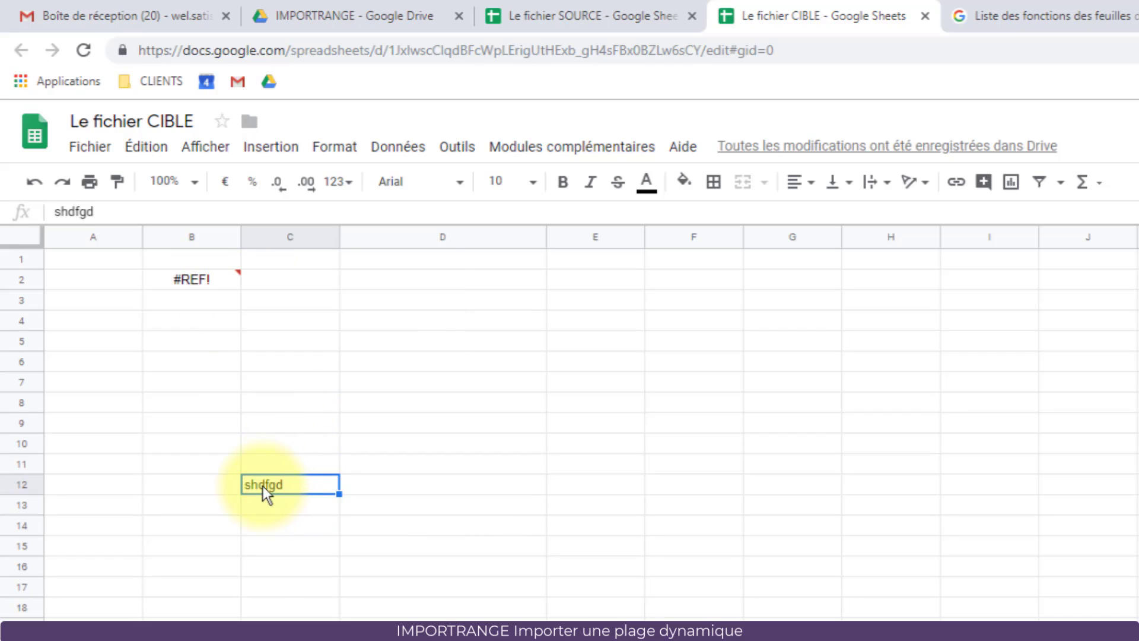
{"action": "key", "text": "Delete"}
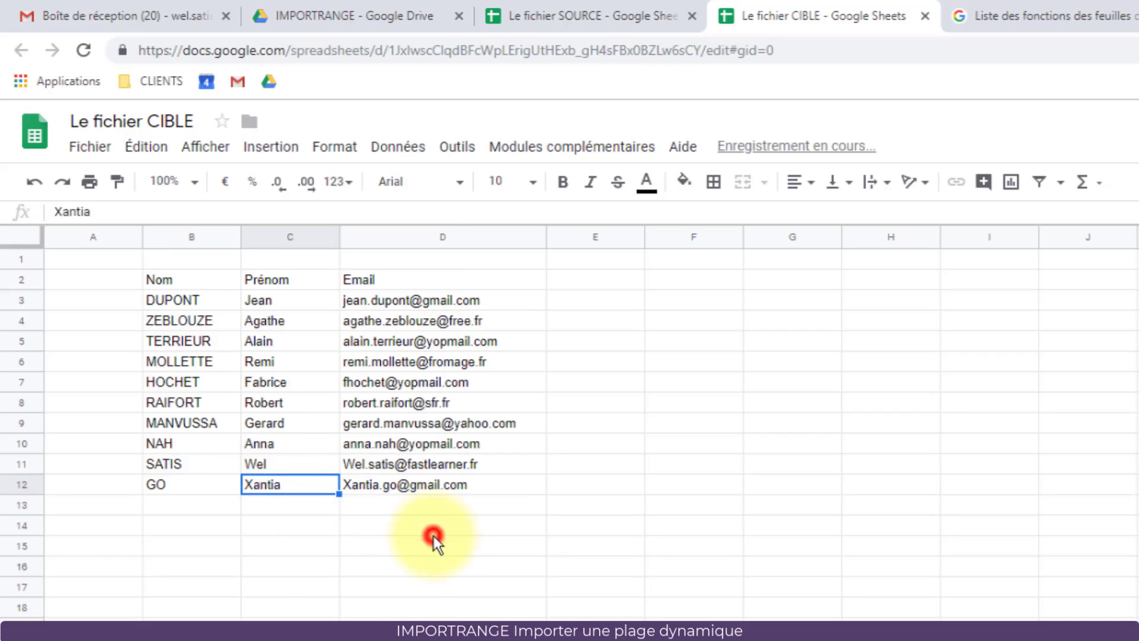
{"action": "left_click", "coordinate": [433, 533]}
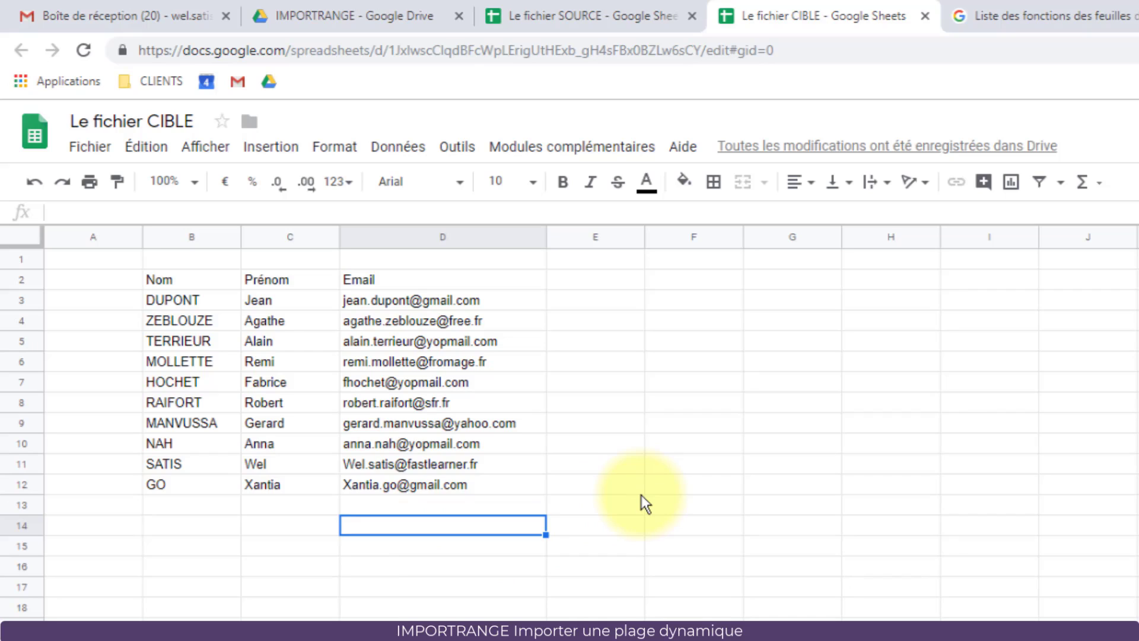
{"action": "left_click", "coordinate": [571, 20]}
{"action": "left_click", "coordinate": [203, 234]}
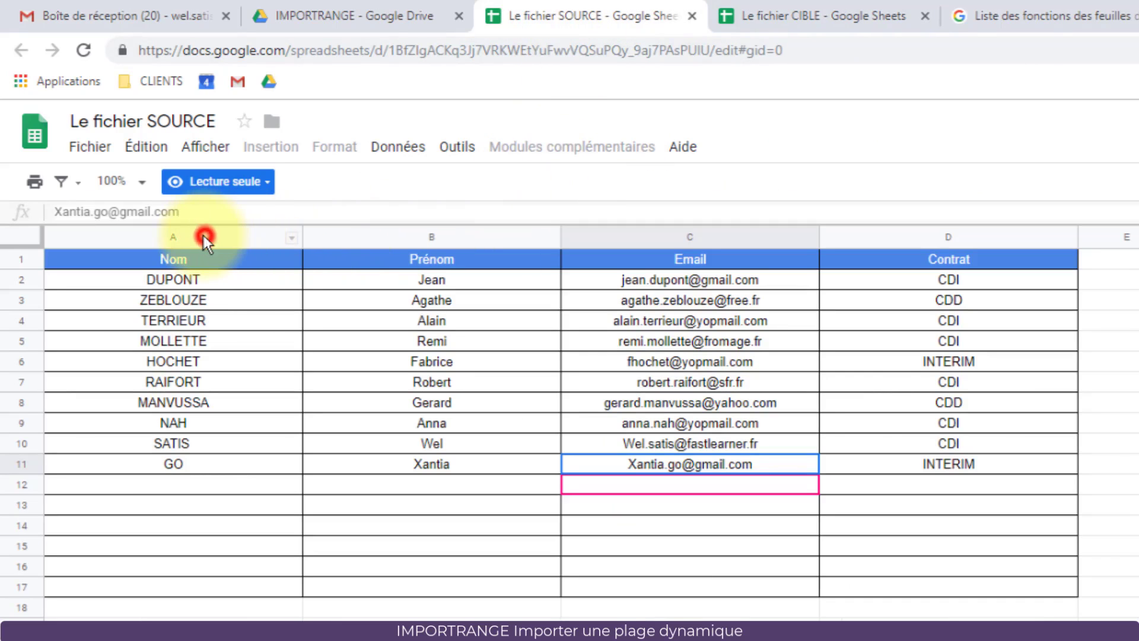
{"action": "left_click_drag", "start_coordinate": [337, 237], "coordinate": [951, 248]}
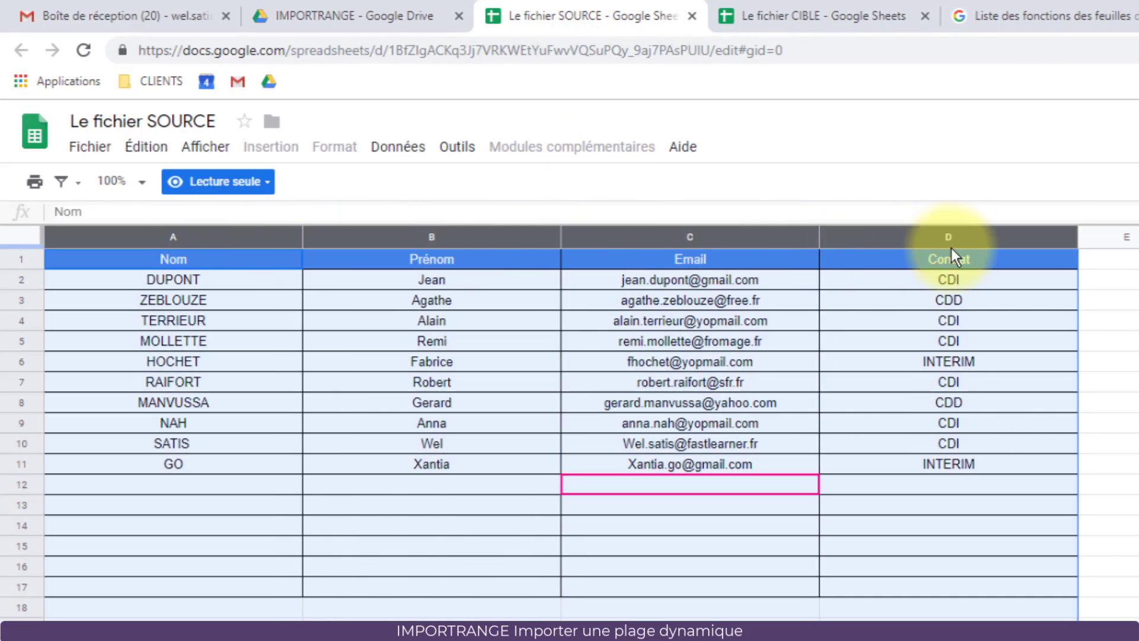
{"action": "left_click", "coordinate": [810, 21]}
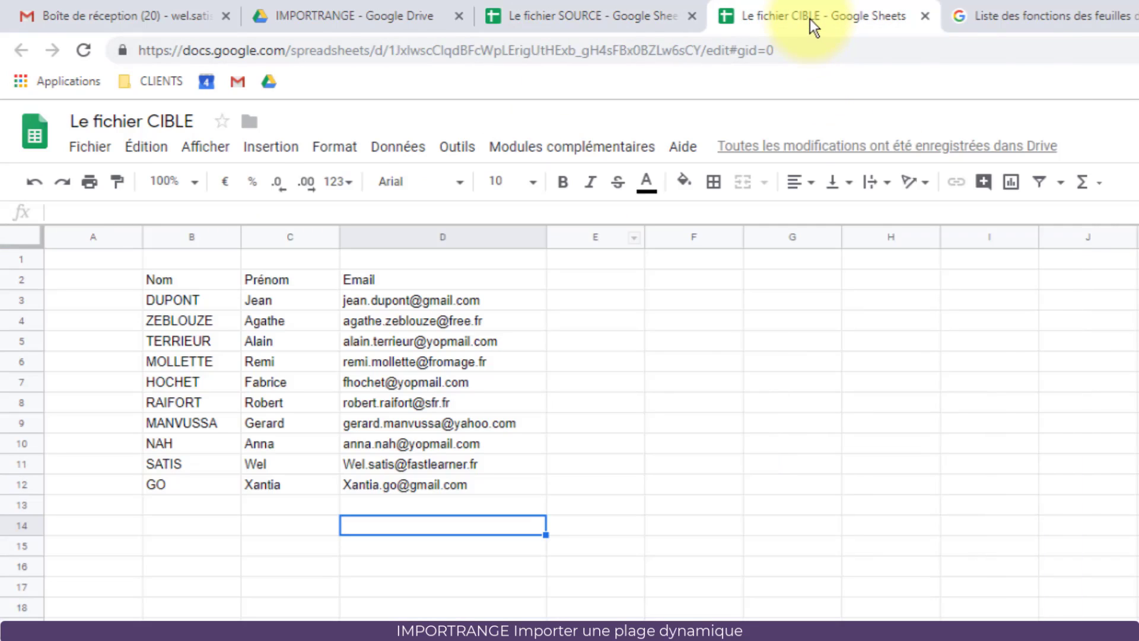